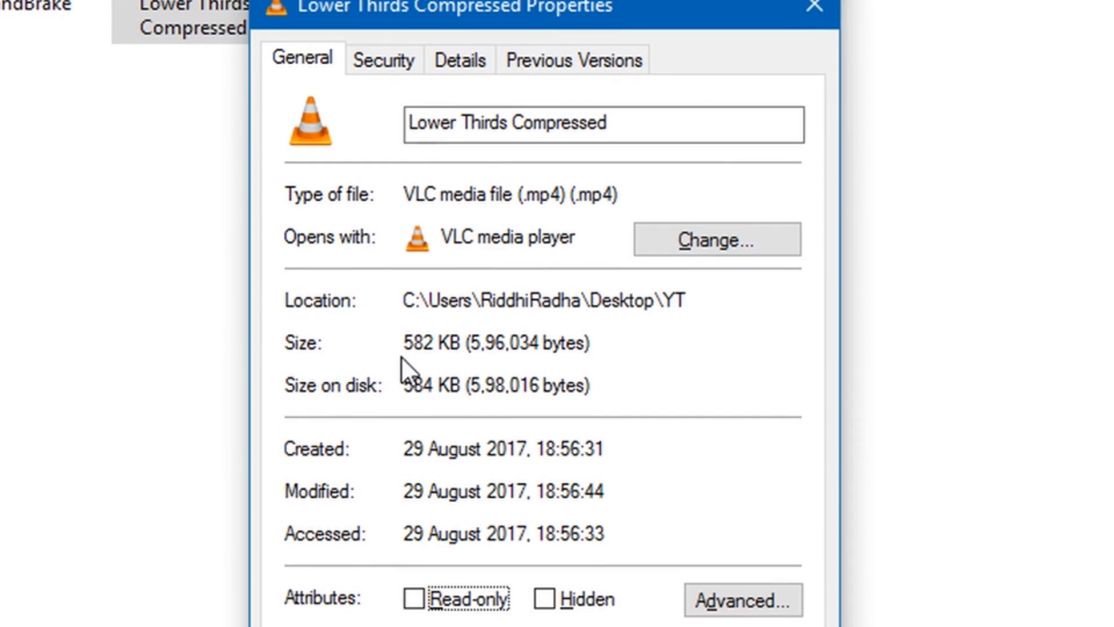
Step: Examine the detailed properties of the Lower Thirds Compressed video, such as frame size and bitrate, and close them
{"action": "left_click", "coordinate": [460, 59]}
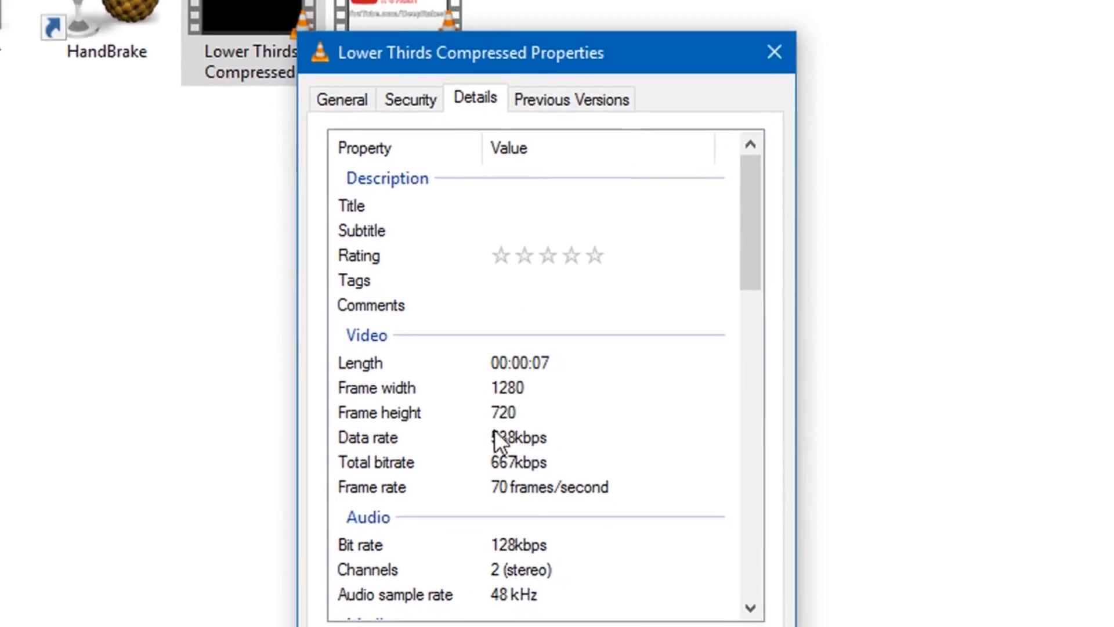
{"action": "key", "text": "Escape"}
{"action": "mouse_move", "coordinate": [454, 108]}
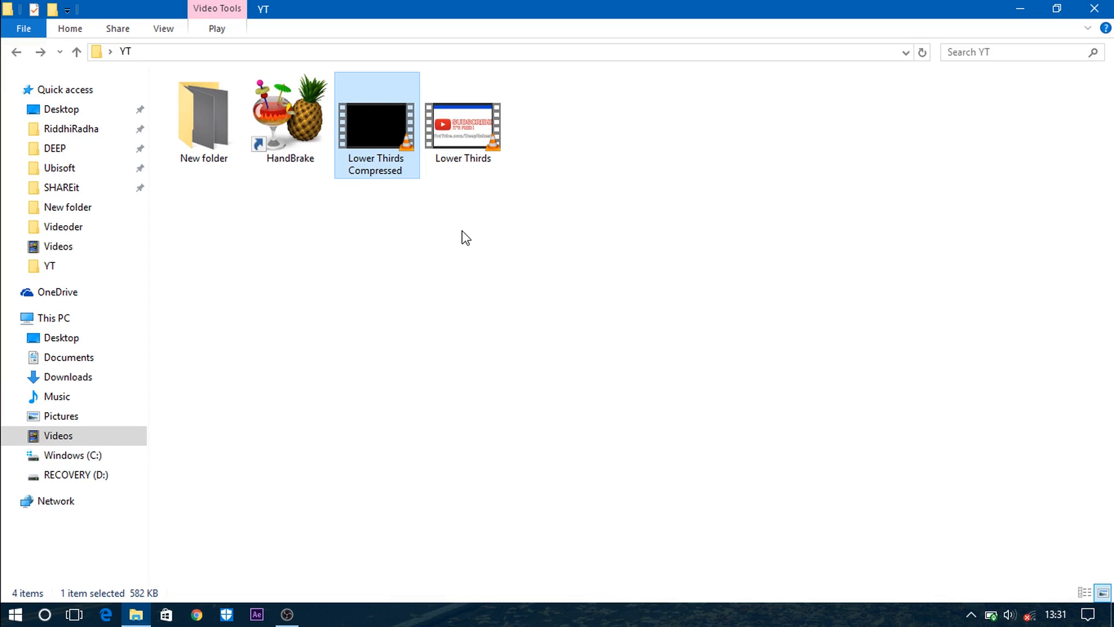
Step: Launch HandBrake from the YT folder and load the Lower Thirds video as the source
{"action": "mouse_move", "coordinate": [387, 151]}
{"action": "left_click", "coordinate": [323, 147]}
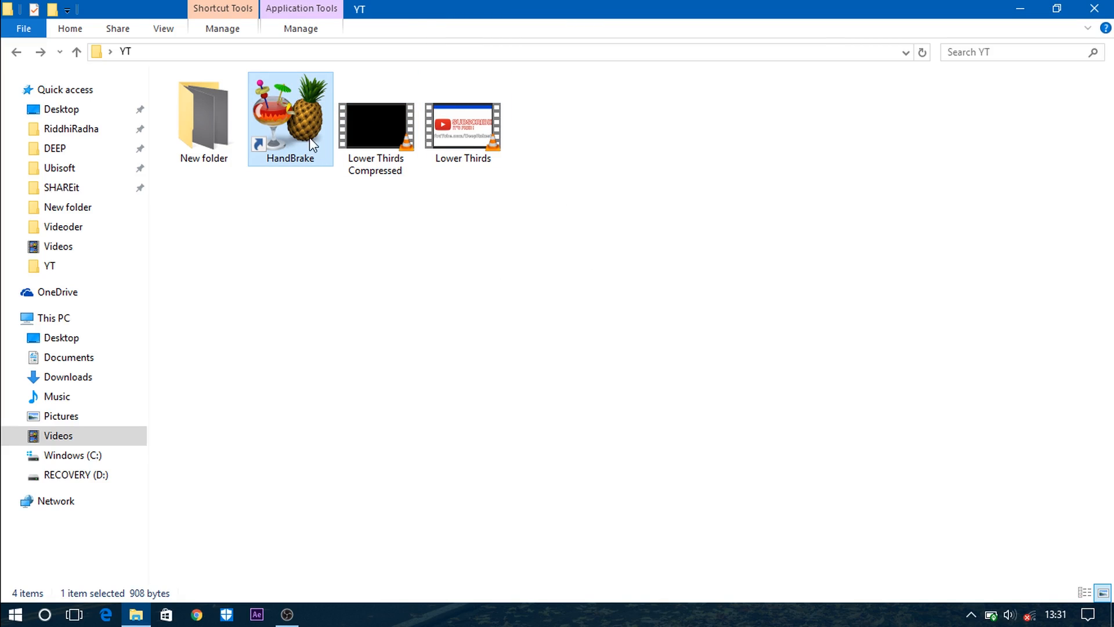
{"action": "double_click", "coordinate": [284, 163]}
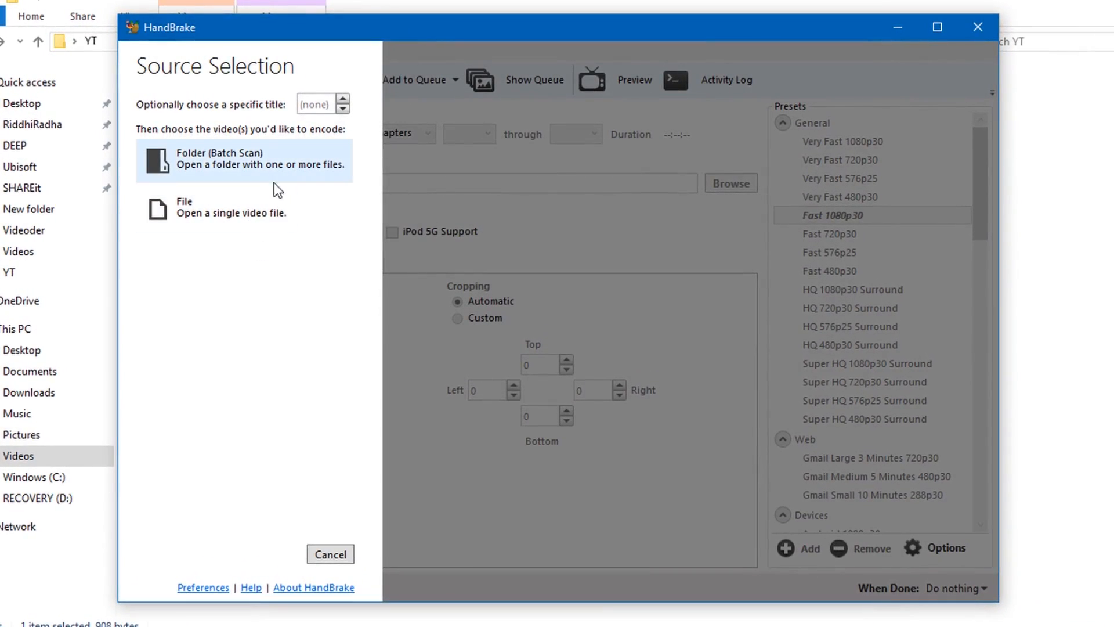
{"action": "left_click", "coordinate": [262, 167]}
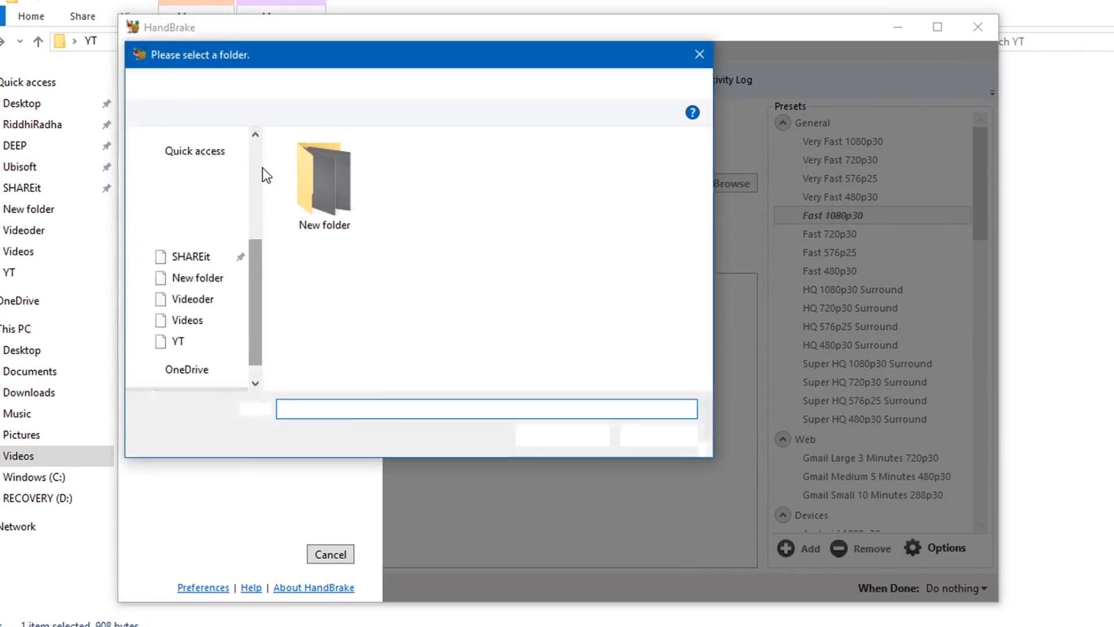
{"action": "key", "text": "Escape"}
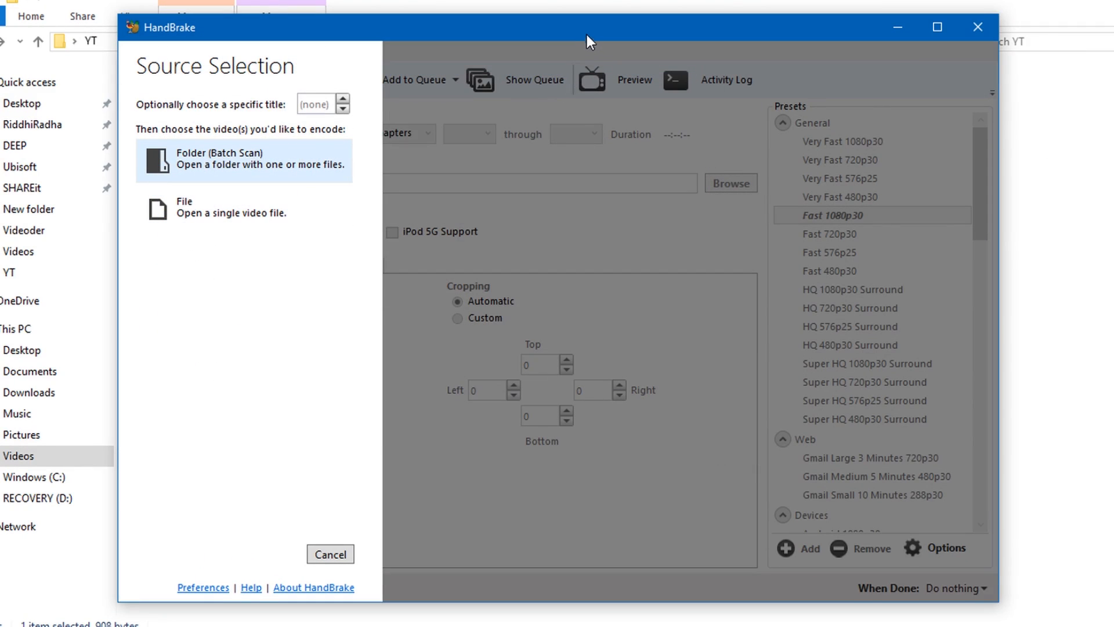
{"action": "left_click_drag", "start_coordinate": [588, 32], "coordinate": [563, 20]}
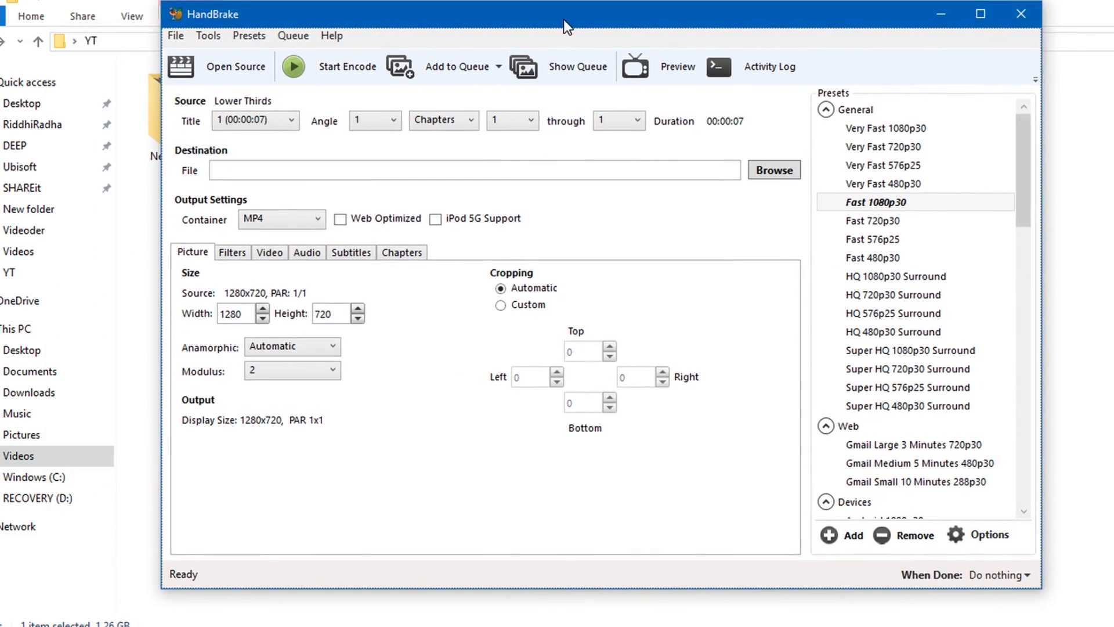
Step: Set the output destination to an mp4 file named Lower Thirds Compressed 2 in the desktop YT folder
{"action": "left_click", "coordinate": [770, 172]}
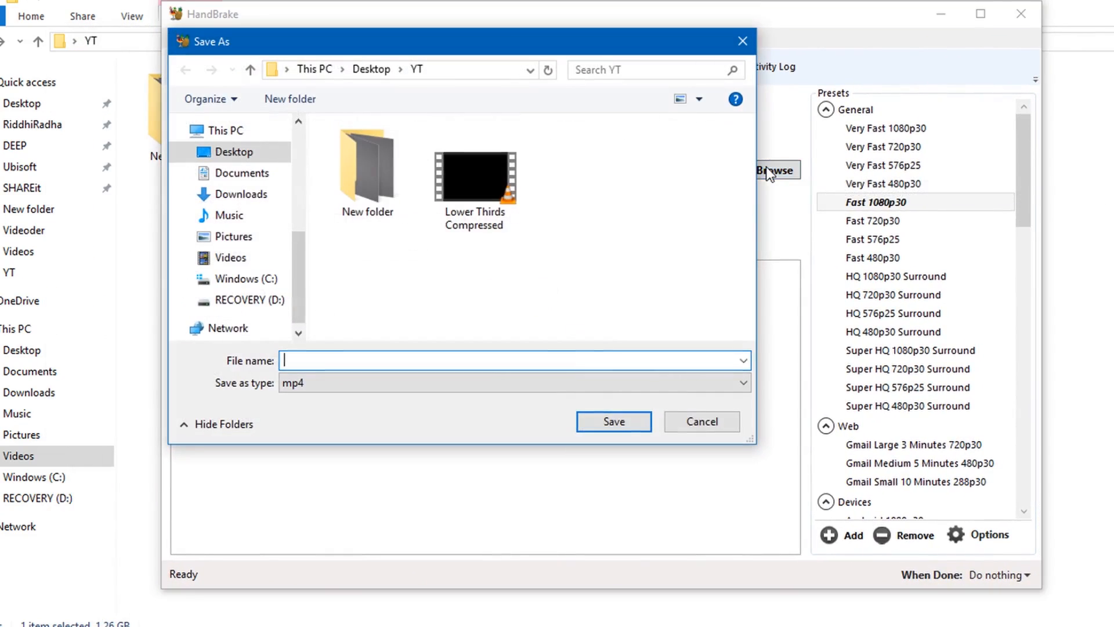
{"action": "left_click", "coordinate": [507, 186]}
{"action": "left_click", "coordinate": [472, 239]}
{"action": "left_click", "coordinate": [500, 203]}
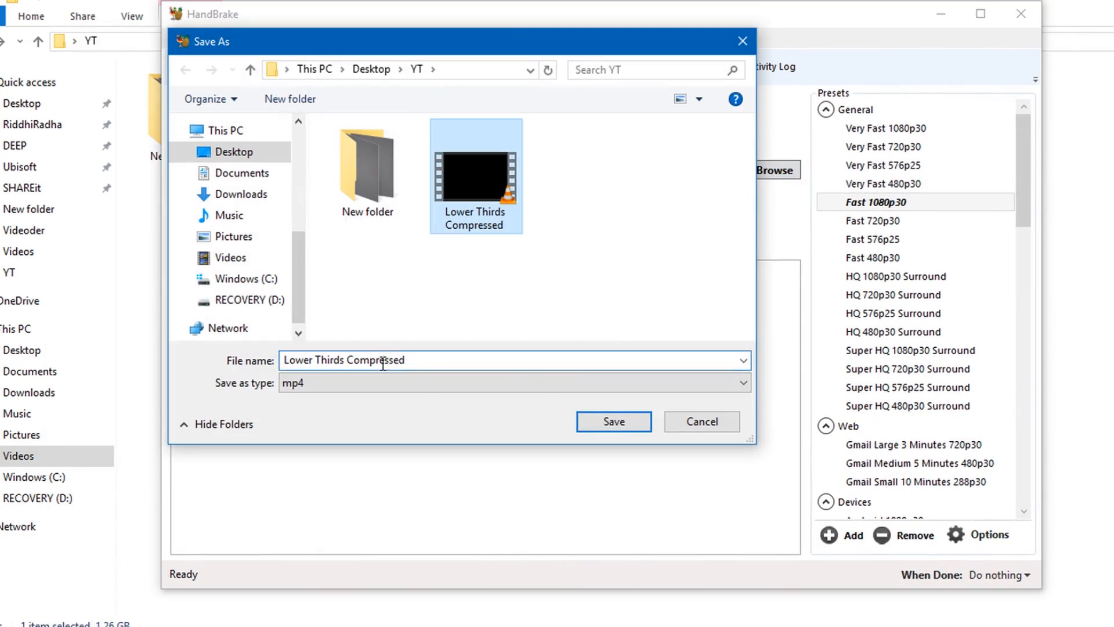
{"action": "left_click", "coordinate": [458, 353]}
{"action": "left_click", "coordinate": [458, 353]}
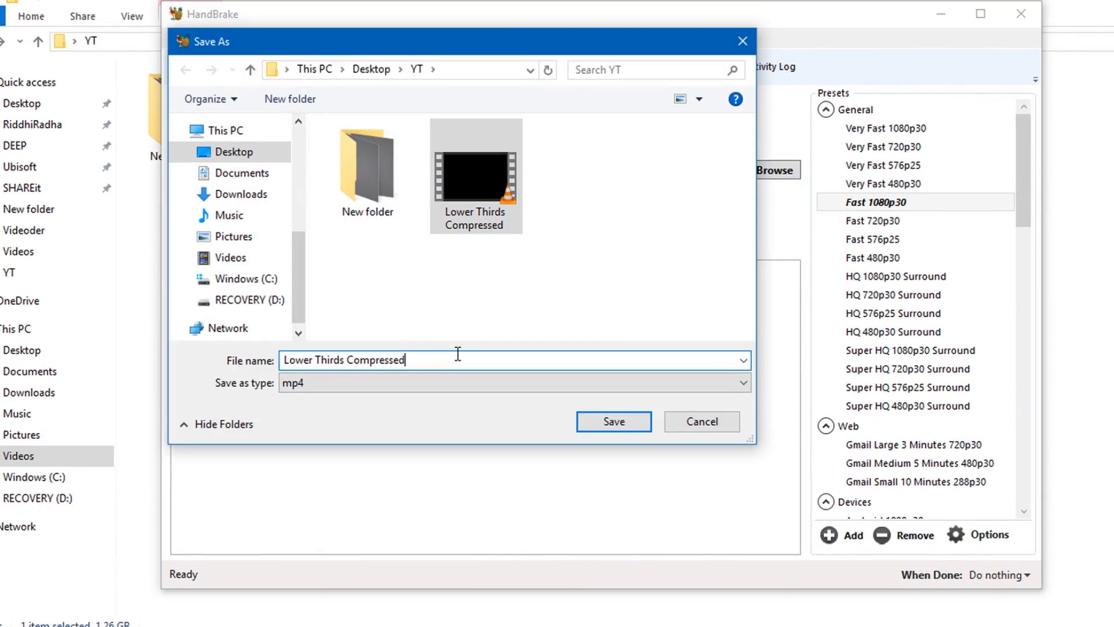
{"action": "type", "text": "2"}
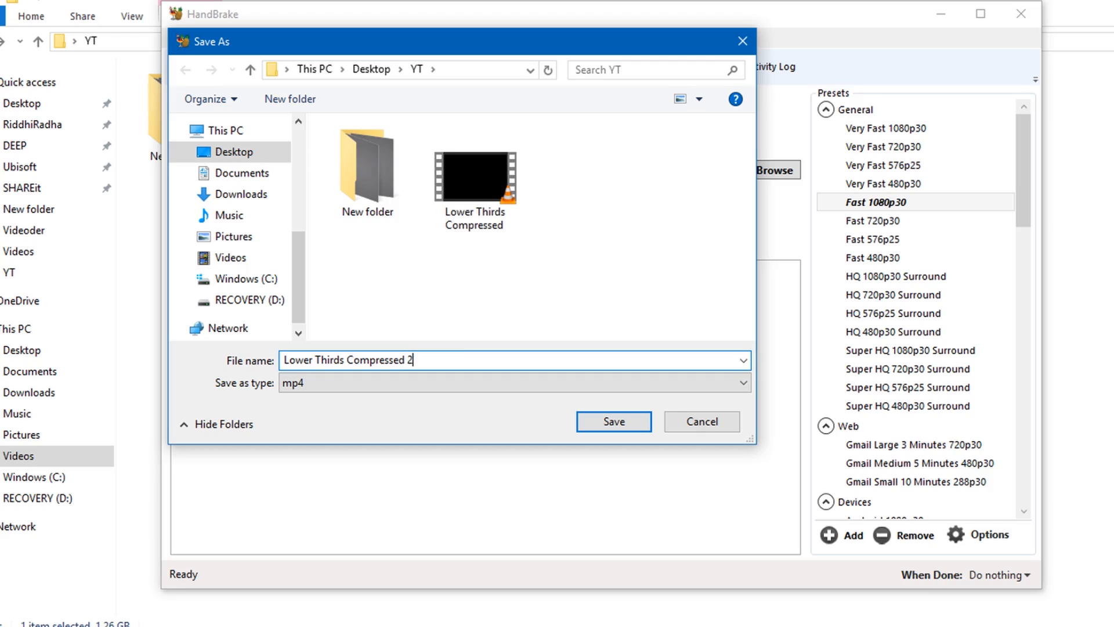
{"action": "key", "text": "Return"}
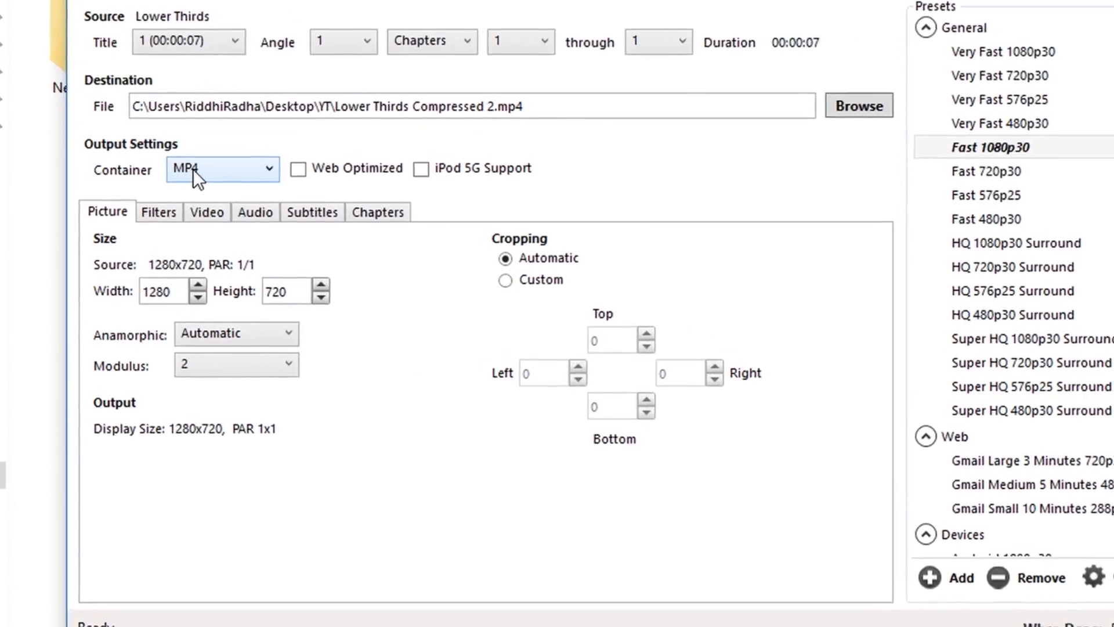
Step: Choose MP4 as the output container and enable Web Optimized
{"action": "left_click", "coordinate": [192, 169]}
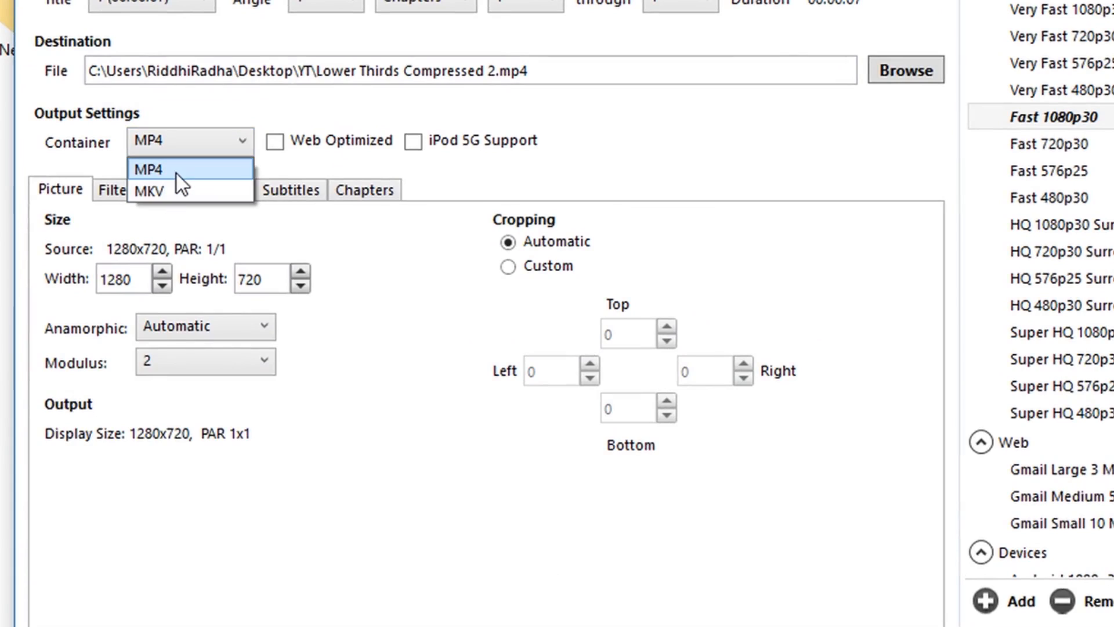
{"action": "left_click", "coordinate": [176, 173]}
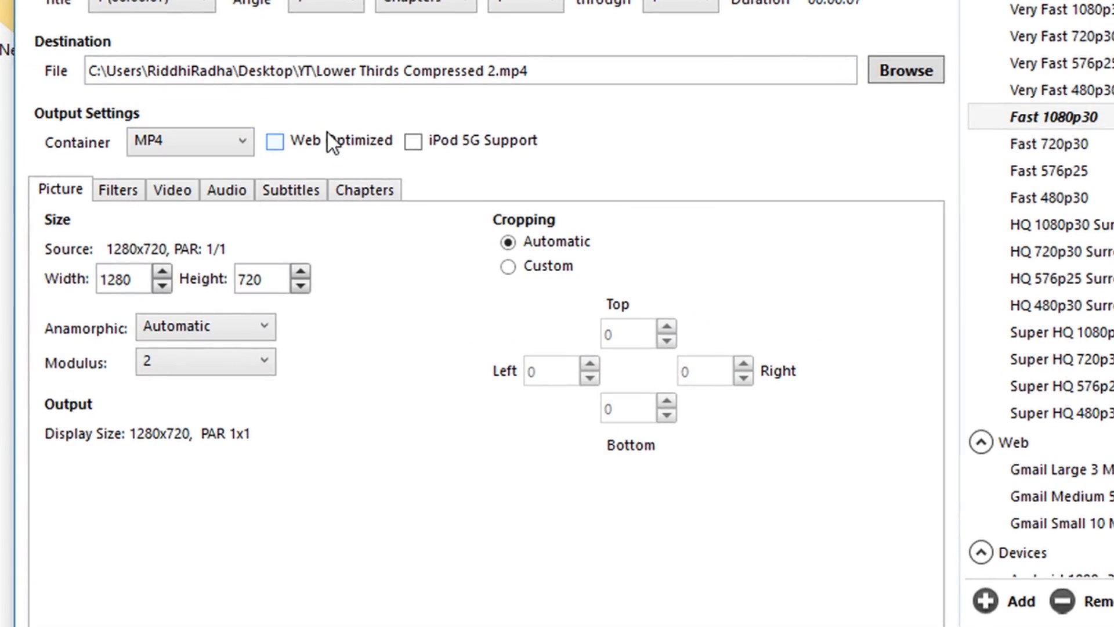
{"action": "left_click", "coordinate": [275, 151]}
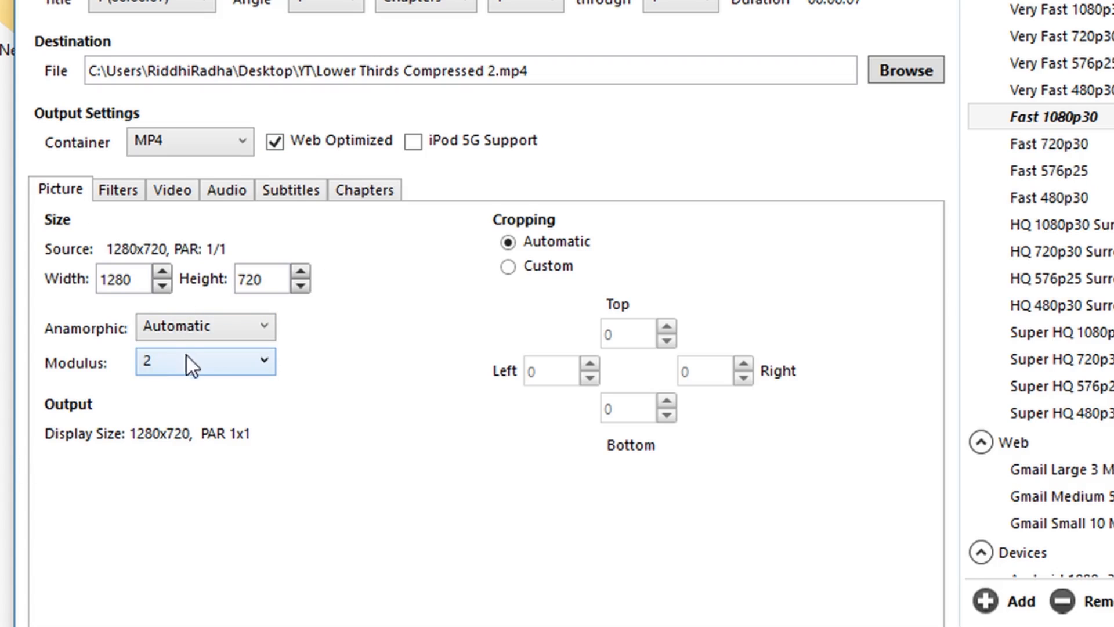
Step: Set the picture's Anamorphic option to None
{"action": "mouse_move", "coordinate": [230, 367]}
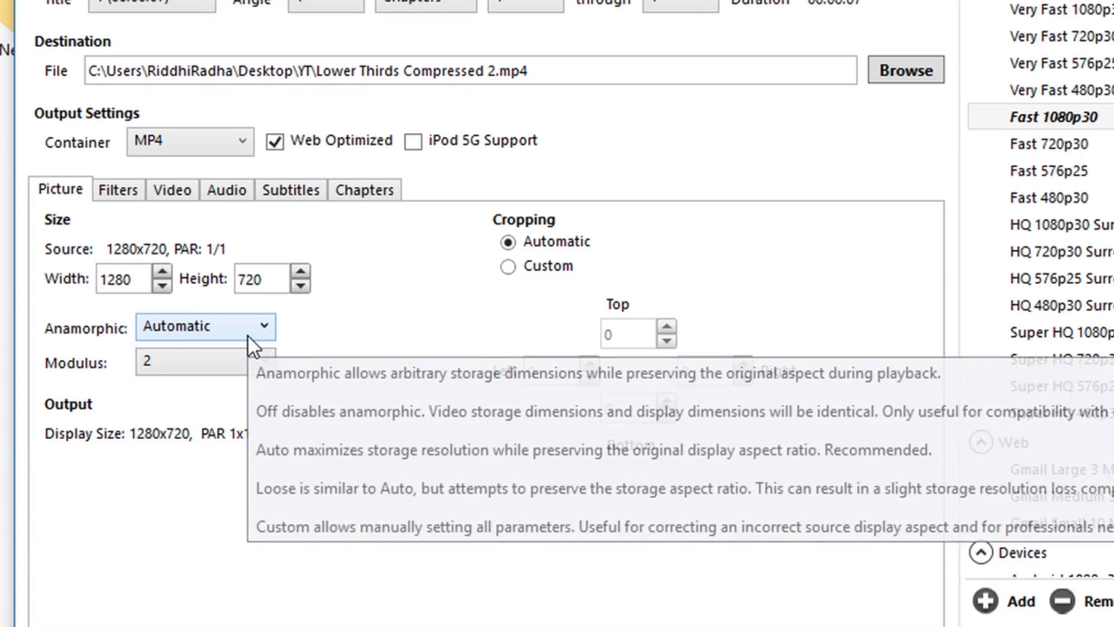
{"action": "left_click", "coordinate": [254, 333]}
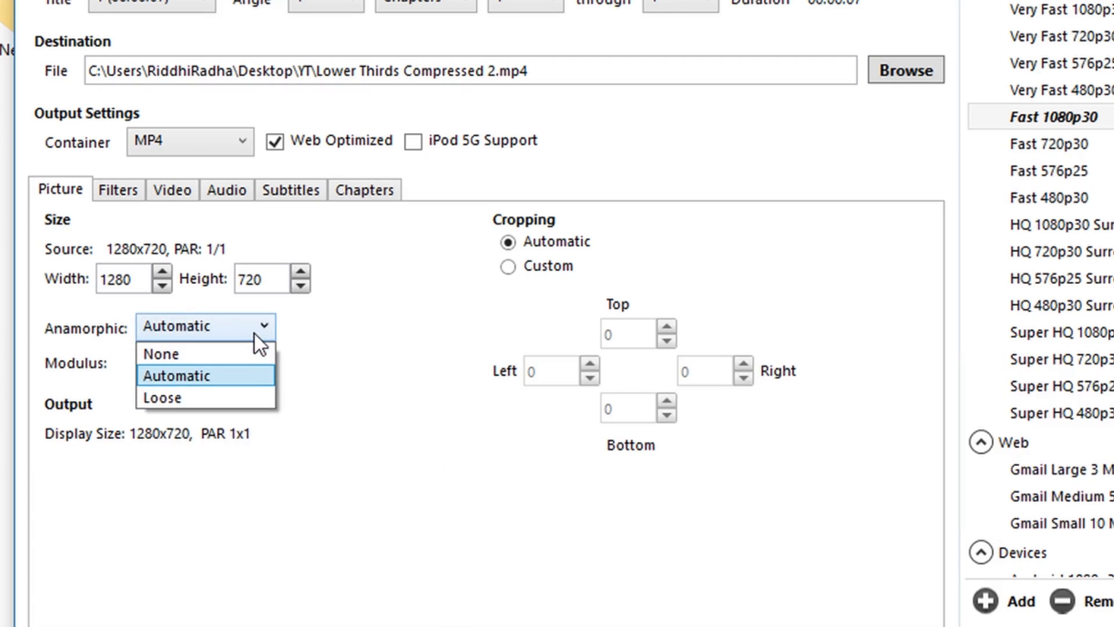
{"action": "left_click", "coordinate": [197, 353]}
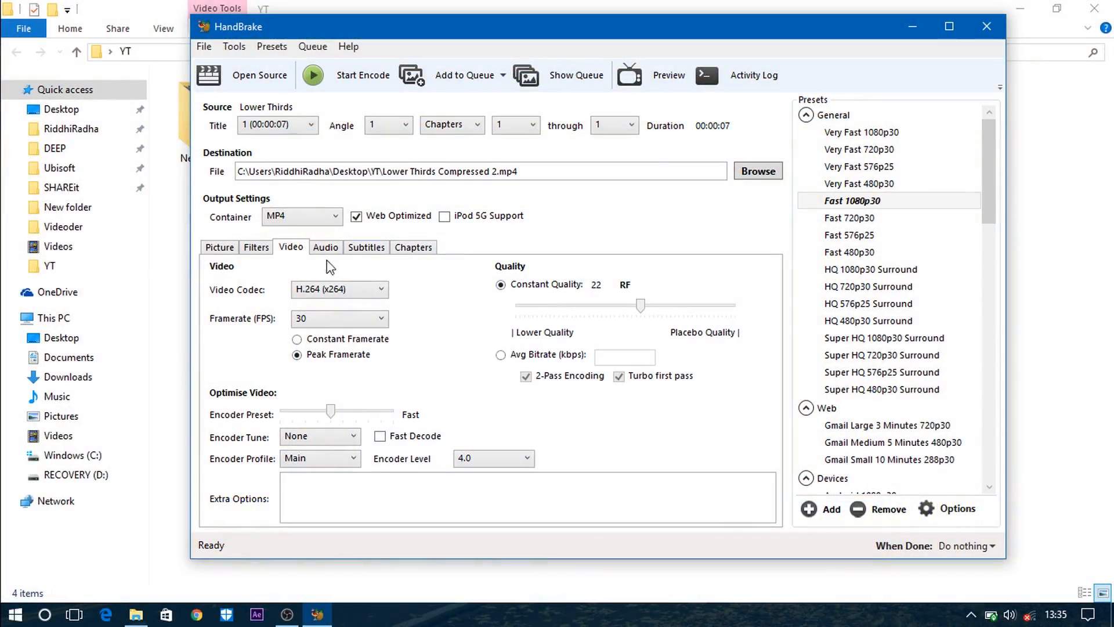
{"action": "left_click", "coordinate": [230, 248]}
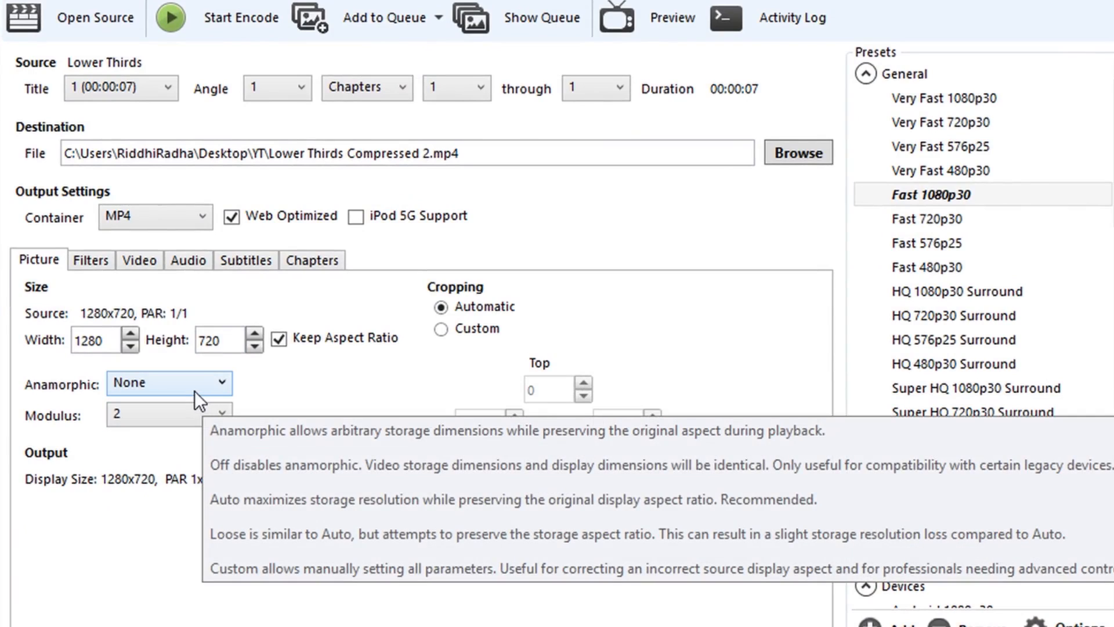
{"action": "left_click", "coordinate": [193, 377]}
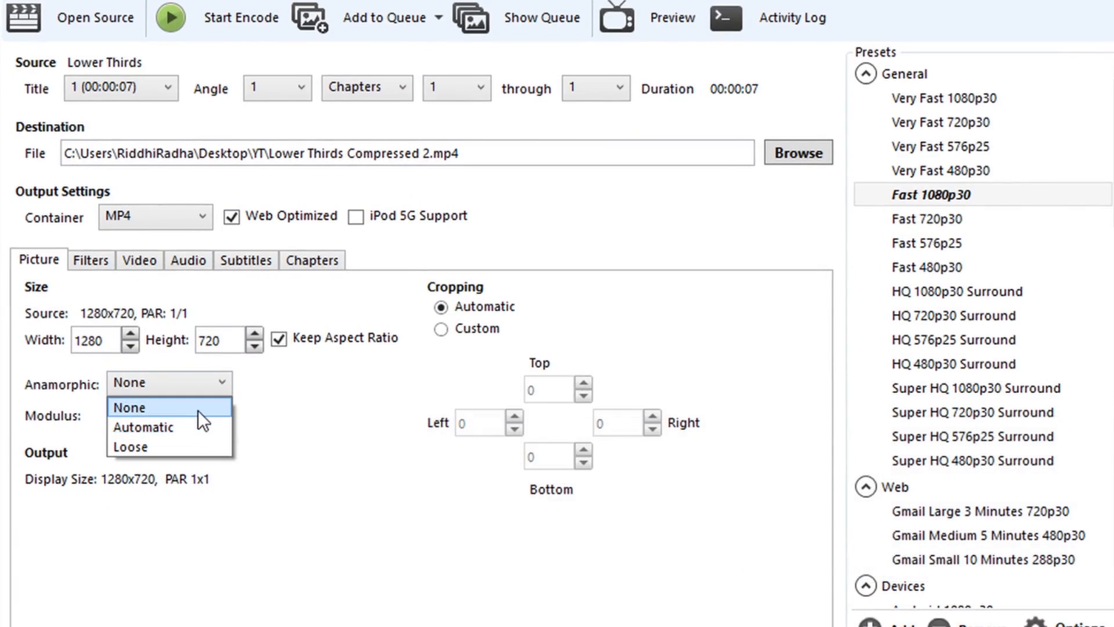
{"action": "left_click", "coordinate": [197, 409]}
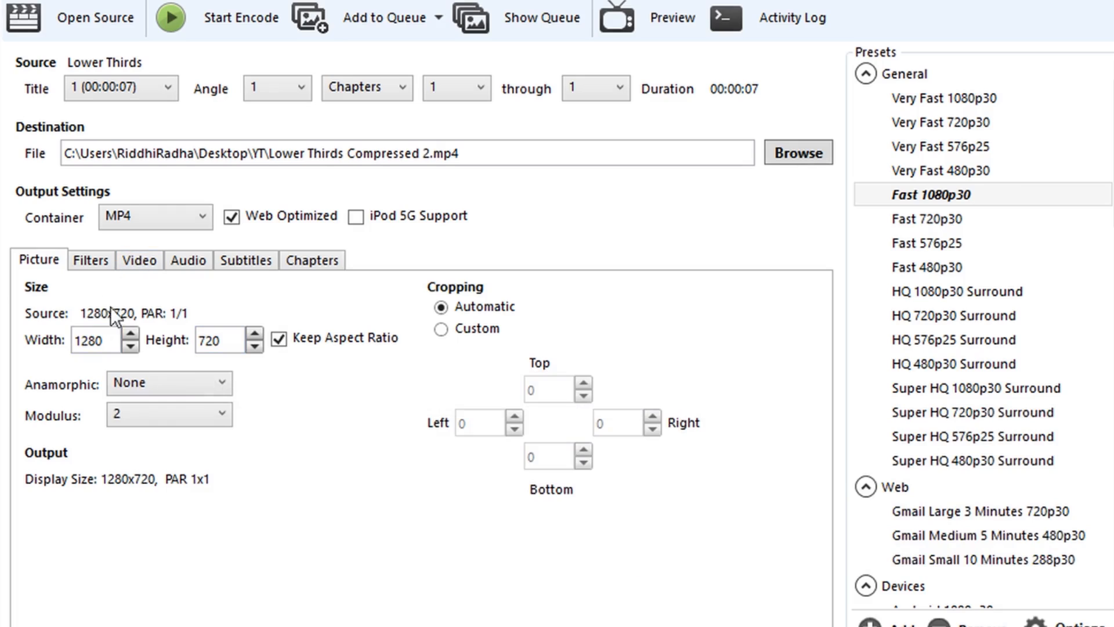
Step: Turn the Deinterlace filter off
{"action": "left_click", "coordinate": [108, 261]}
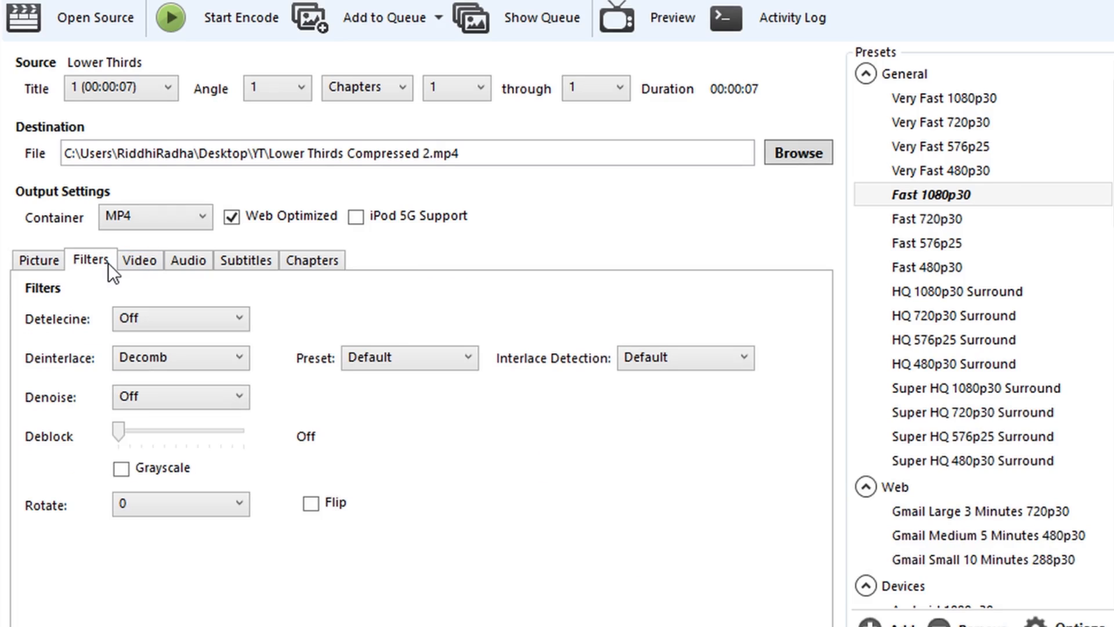
{"action": "left_click", "coordinate": [132, 354]}
{"action": "left_click", "coordinate": [132, 381]}
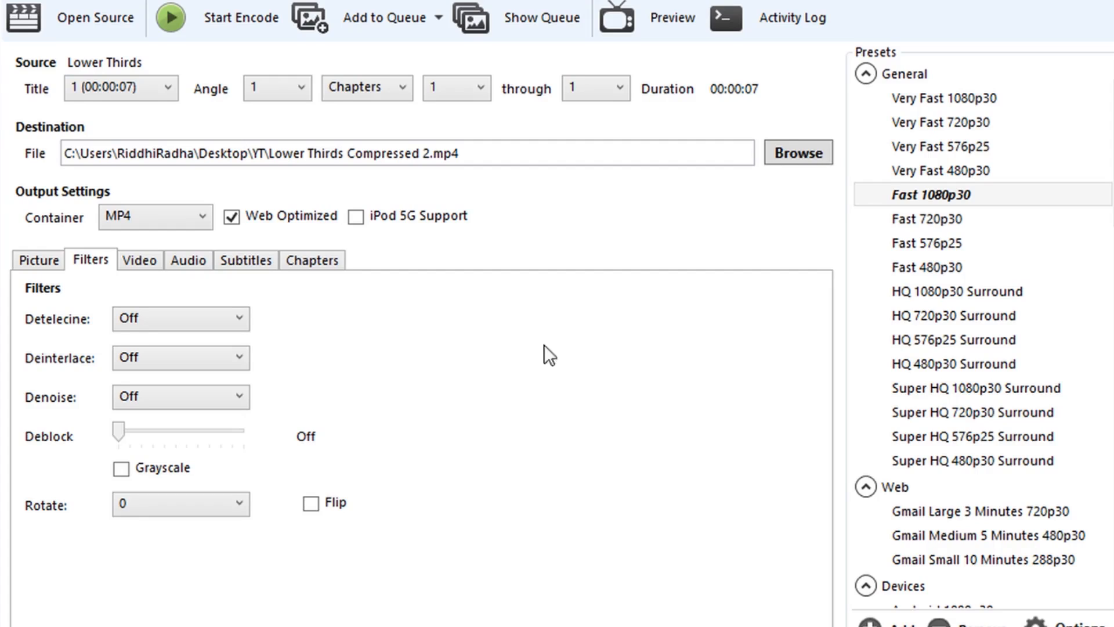
Step: Keep H.264 (x264) as the video codec and set the framerate to Same as source
{"action": "left_click", "coordinate": [139, 260]}
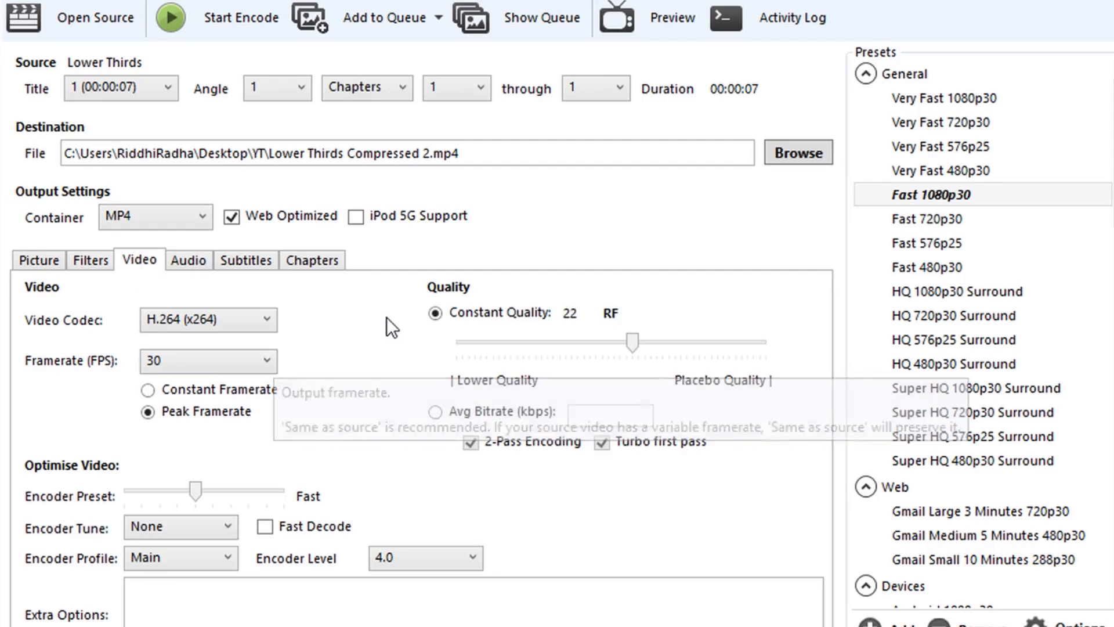
{"action": "left_click", "coordinate": [196, 319]}
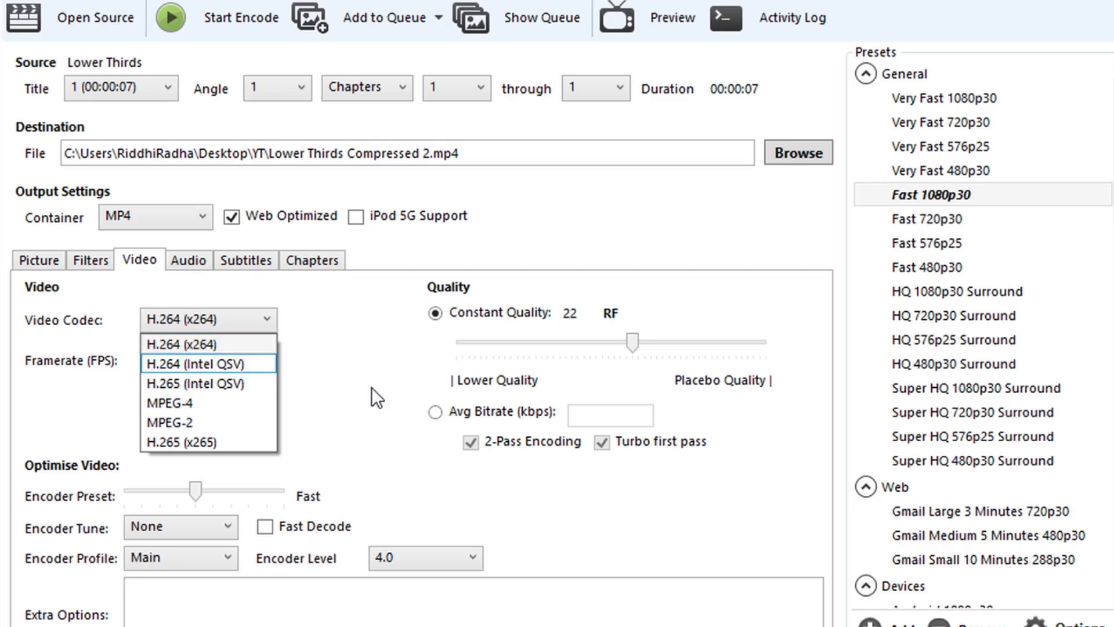
{"action": "left_click", "coordinate": [346, 318]}
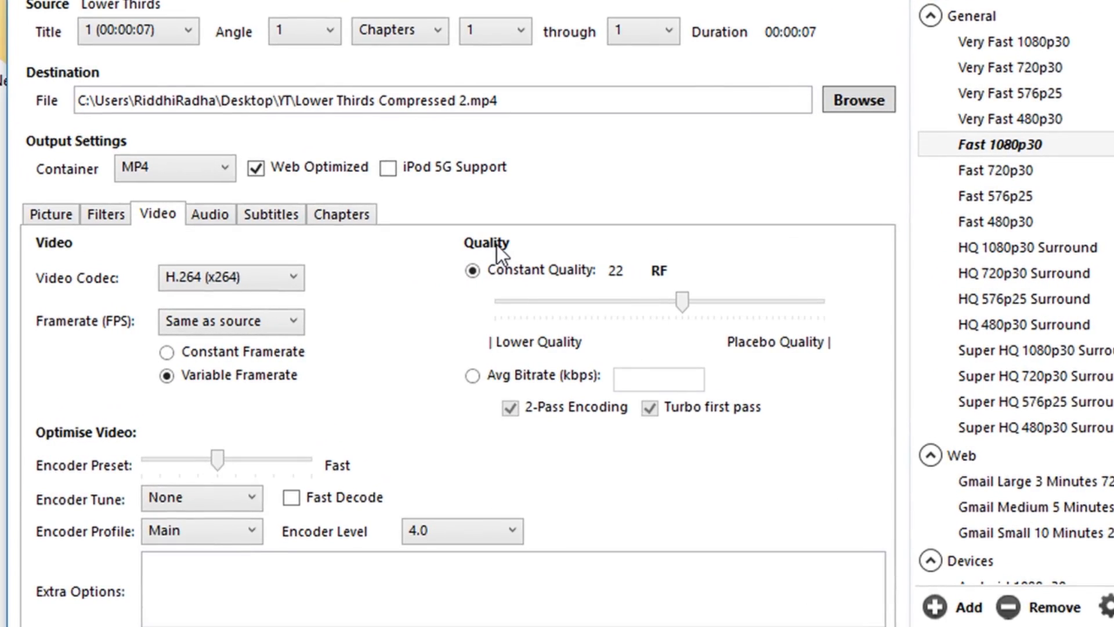
Step: Try different constant quality levels for the video and settle on RF 24
{"action": "left_click", "coordinate": [653, 304]}
{"action": "left_click_drag", "start_coordinate": [580, 301], "coordinate": [720, 316]}
{"action": "left_click_drag", "start_coordinate": [737, 323], "coordinate": [753, 323]}
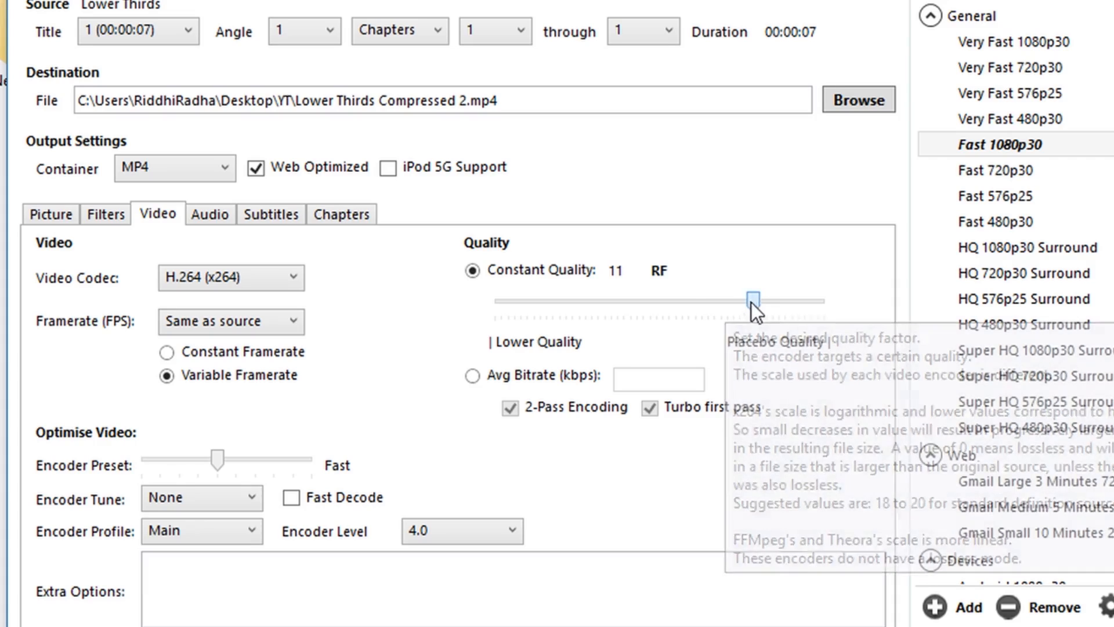
{"action": "left_click_drag", "start_coordinate": [751, 302], "coordinate": [684, 304]}
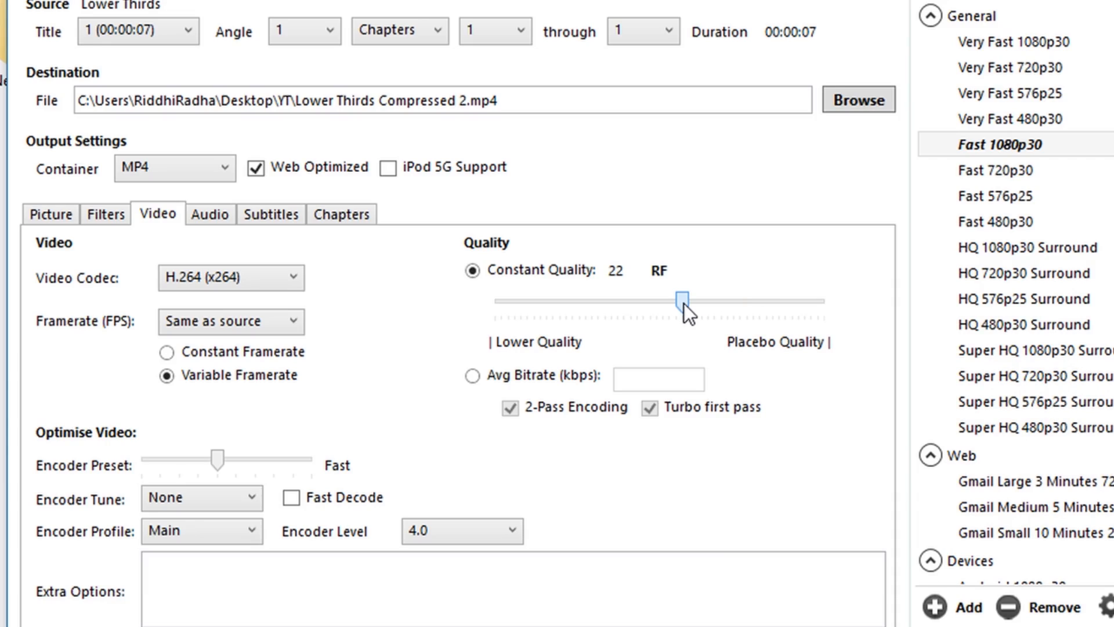
{"action": "left_click_drag", "start_coordinate": [684, 304], "coordinate": [670, 304]}
{"action": "left_click_drag", "start_coordinate": [671, 304], "coordinate": [679, 305]}
{"action": "left_click_drag", "start_coordinate": [701, 297], "coordinate": [685, 301]}
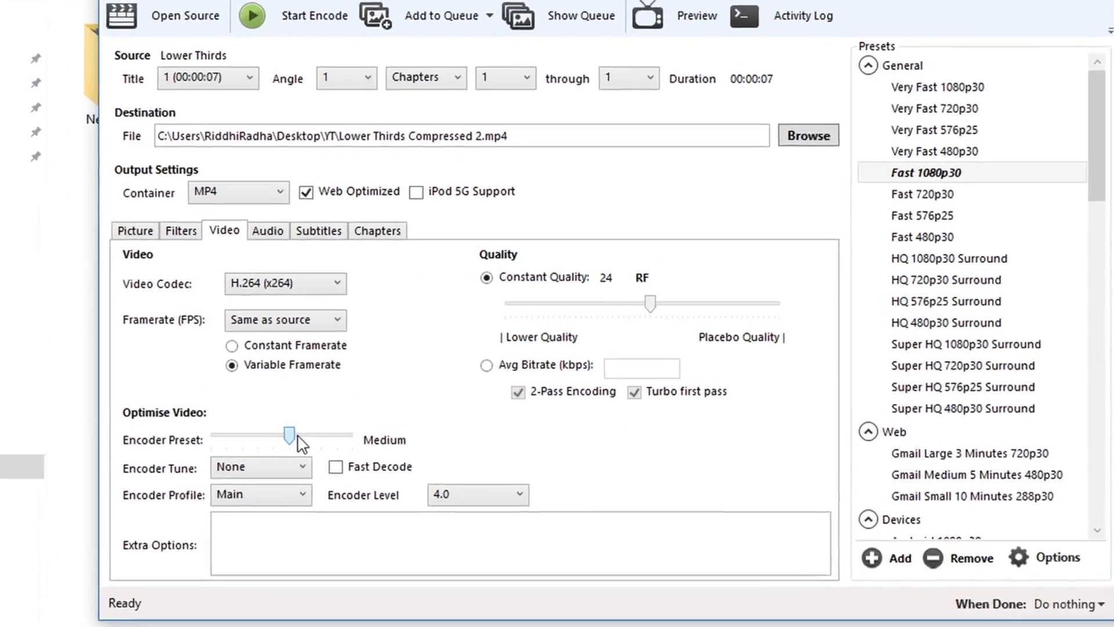
Step: Set the encoder preset to Slow
{"action": "left_click_drag", "start_coordinate": [302, 444], "coordinate": [320, 444]}
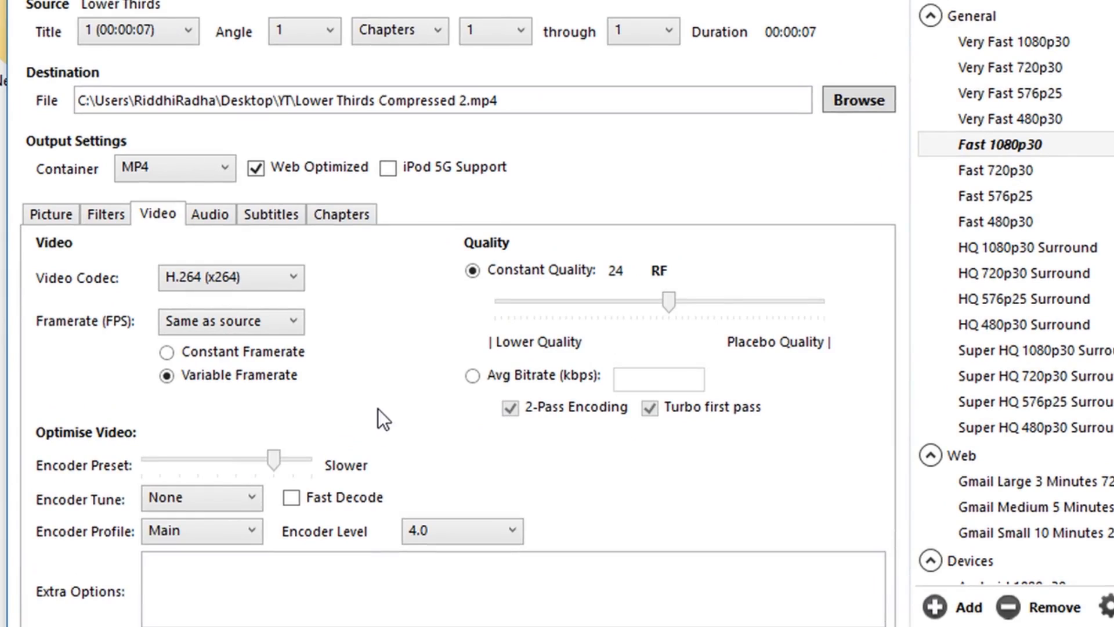
{"action": "left_click_drag", "start_coordinate": [273, 460], "coordinate": [239, 471]}
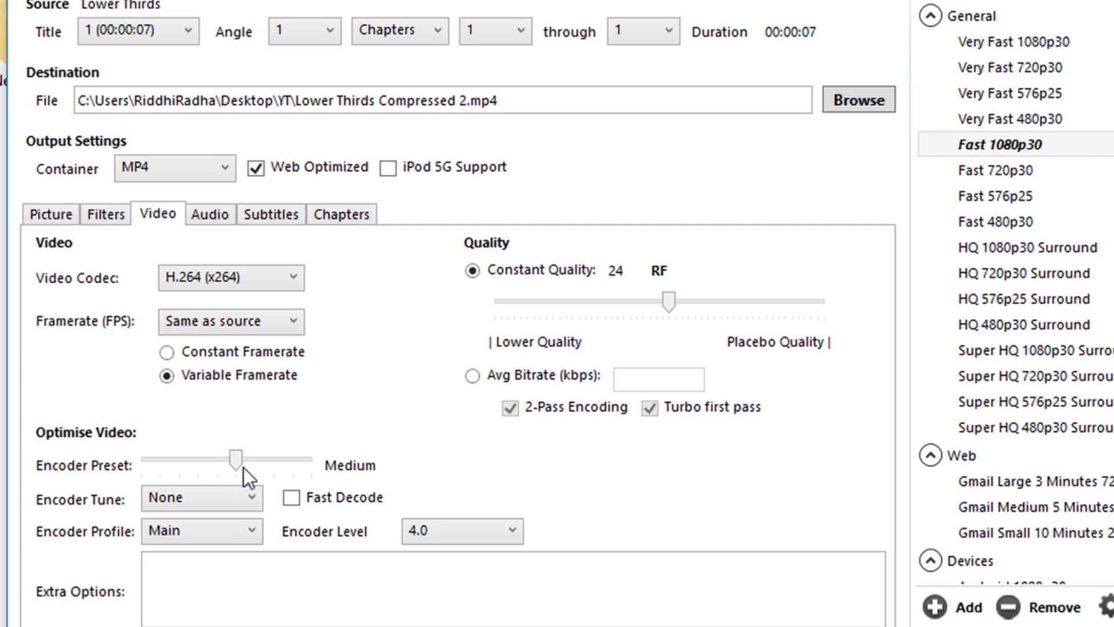
{"action": "mouse_move", "coordinate": [235, 461]}
{"action": "left_mouse_down"}
{"action": "mouse_move", "coordinate": [215, 460]}
{"action": "mouse_move", "coordinate": [251, 461]}
{"action": "left_mouse_up"}
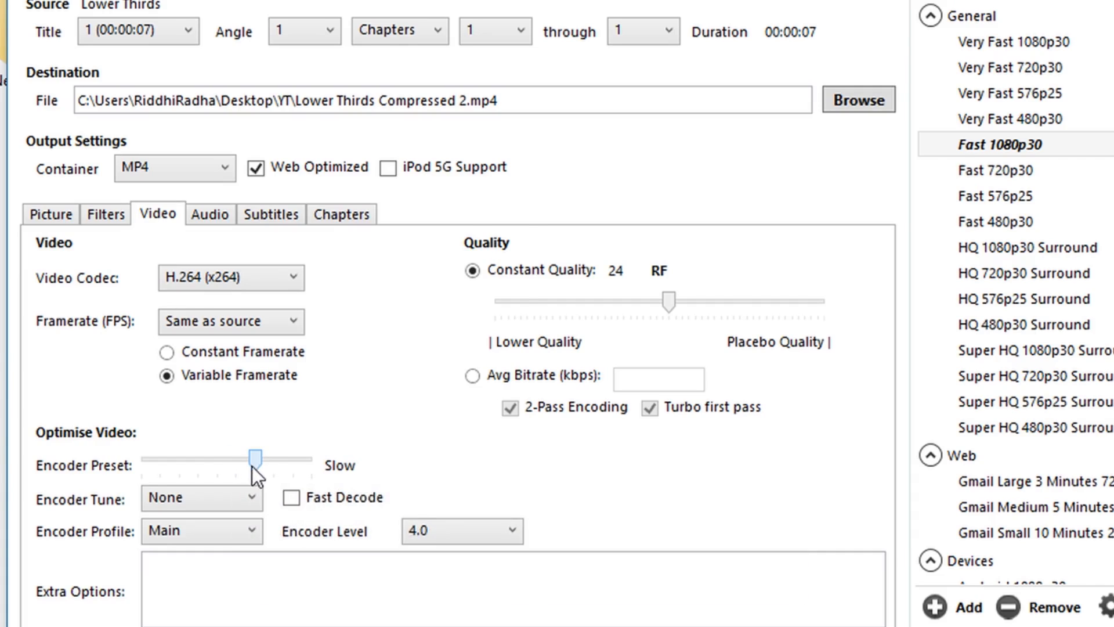
Step: Set the encoder level to Auto
{"action": "left_click", "coordinate": [463, 530]}
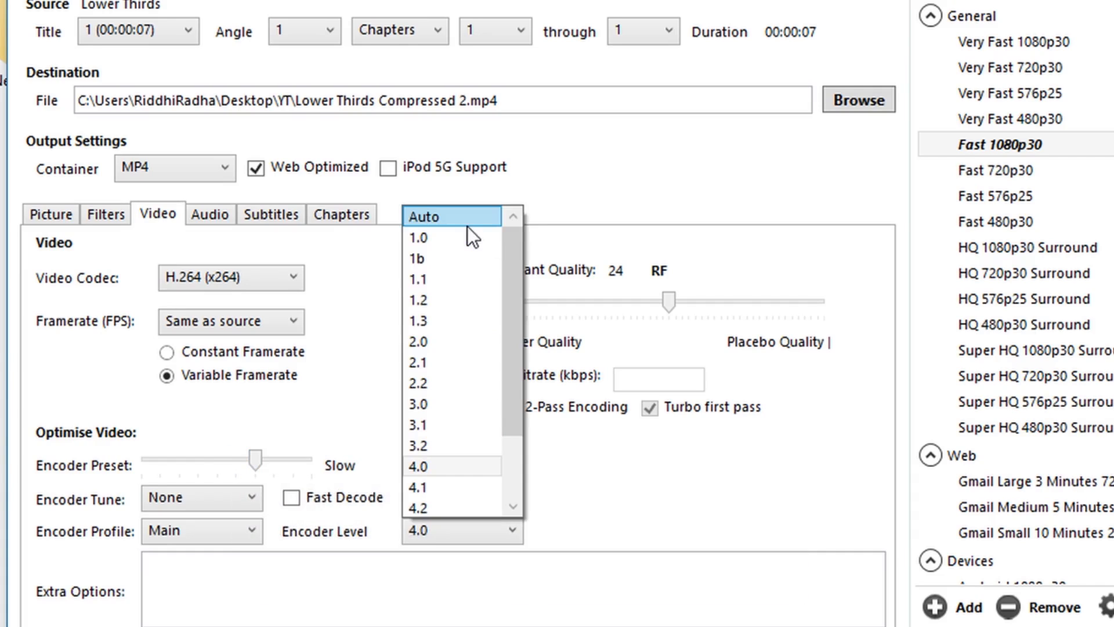
{"action": "left_click", "coordinate": [468, 227]}
{"action": "left_click", "coordinate": [471, 527]}
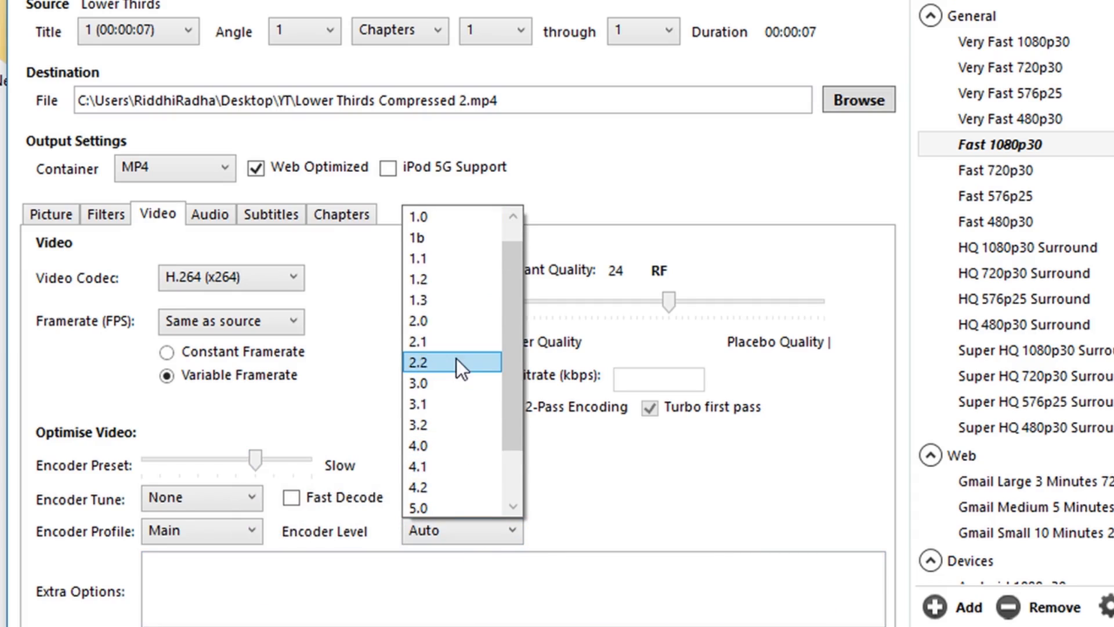
{"action": "scroll", "coordinate": [456, 357], "scroll_direction": "up", "scroll_amount": 1}
{"action": "left_click", "coordinate": [462, 223]}
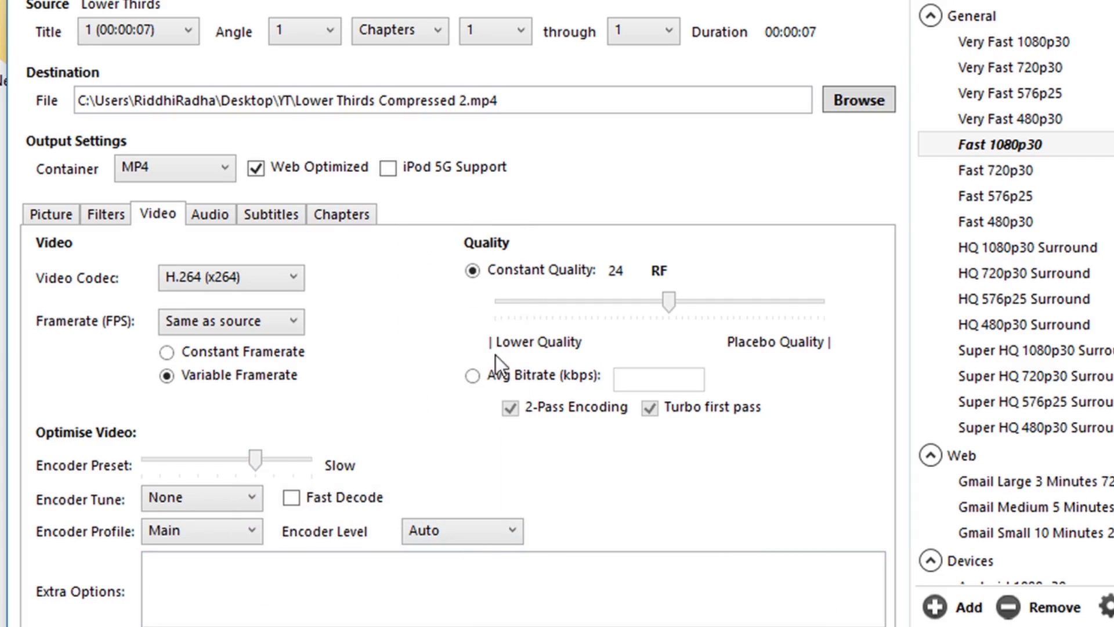
Step: Open the audio settings, and play the original Outro video from New folder in File Explorer
{"action": "left_click", "coordinate": [234, 216]}
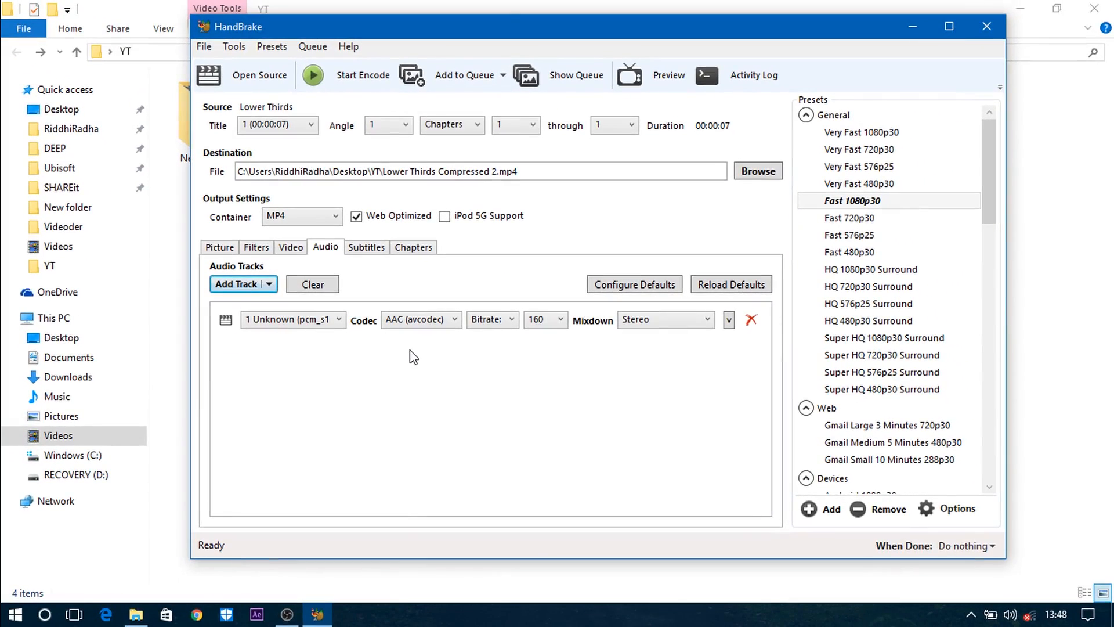
{"action": "left_click", "coordinate": [492, 7]}
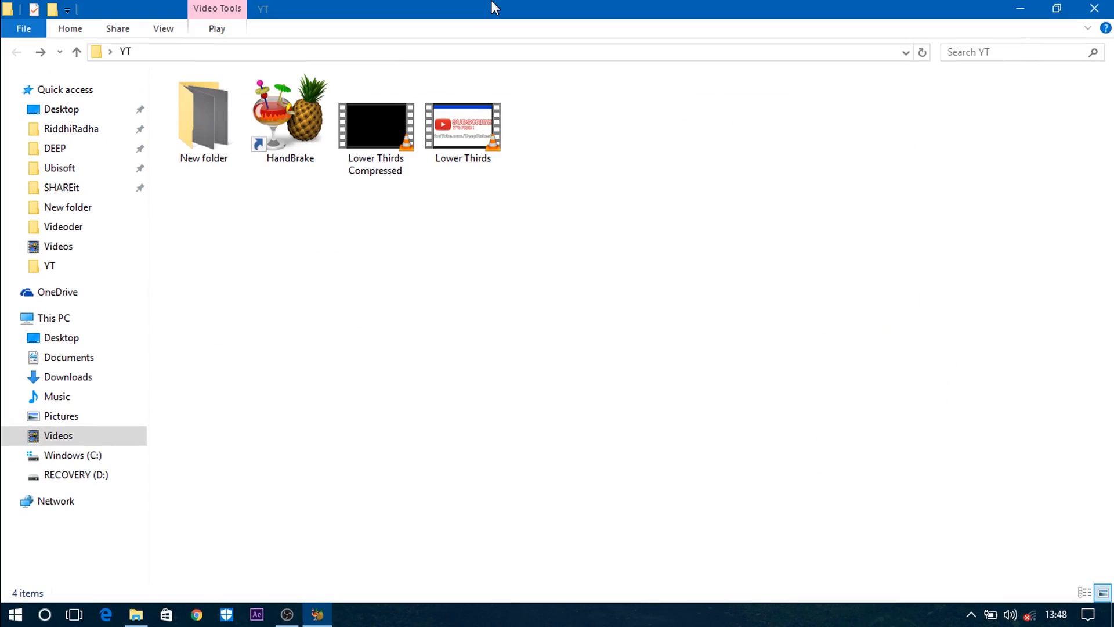
{"action": "double_click", "coordinate": [215, 134]}
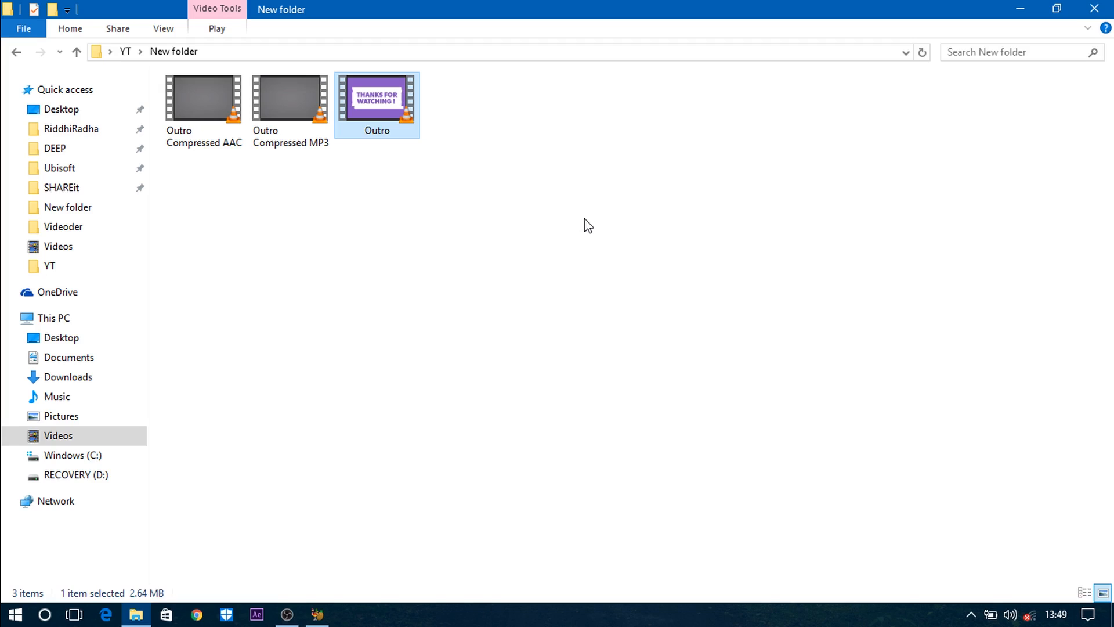
{"action": "mouse_move", "coordinate": [397, 144]}
{"action": "key", "text": "Return"}
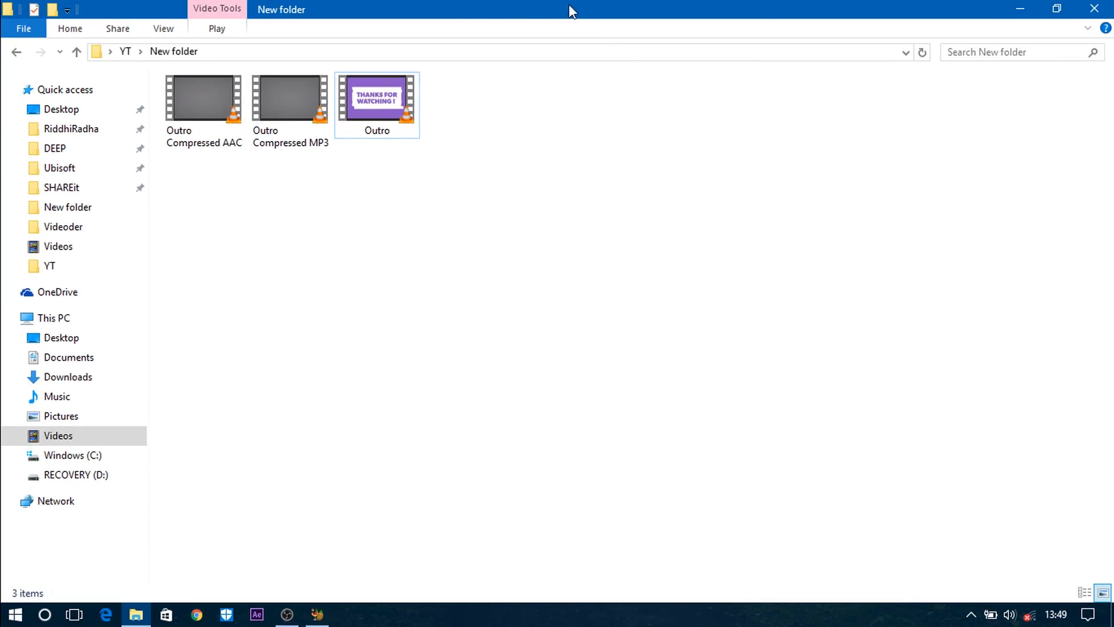
Step: Play the Outro Compressed AAC video and close the player
{"action": "left_click", "coordinate": [206, 119]}
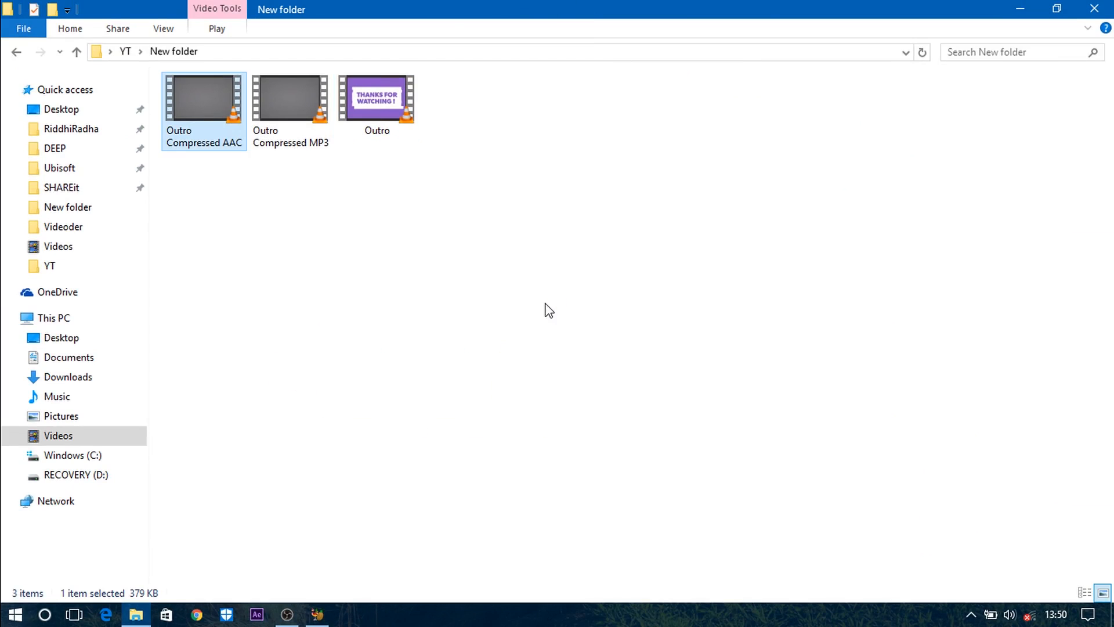
{"action": "key", "text": "Return"}
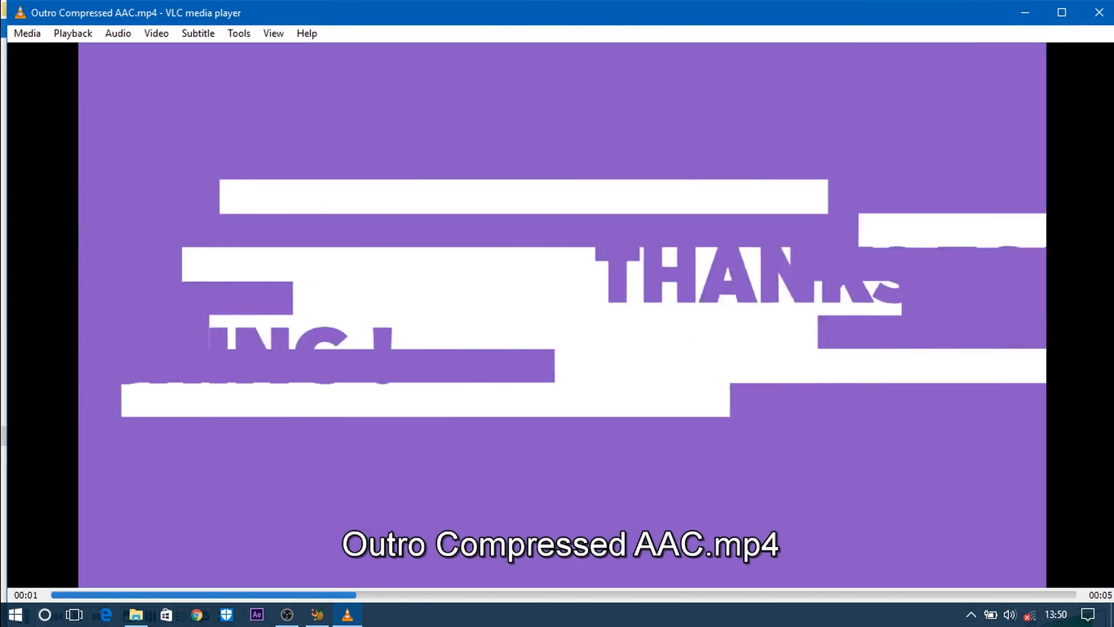
{"action": "key", "text": "alt+F4"}
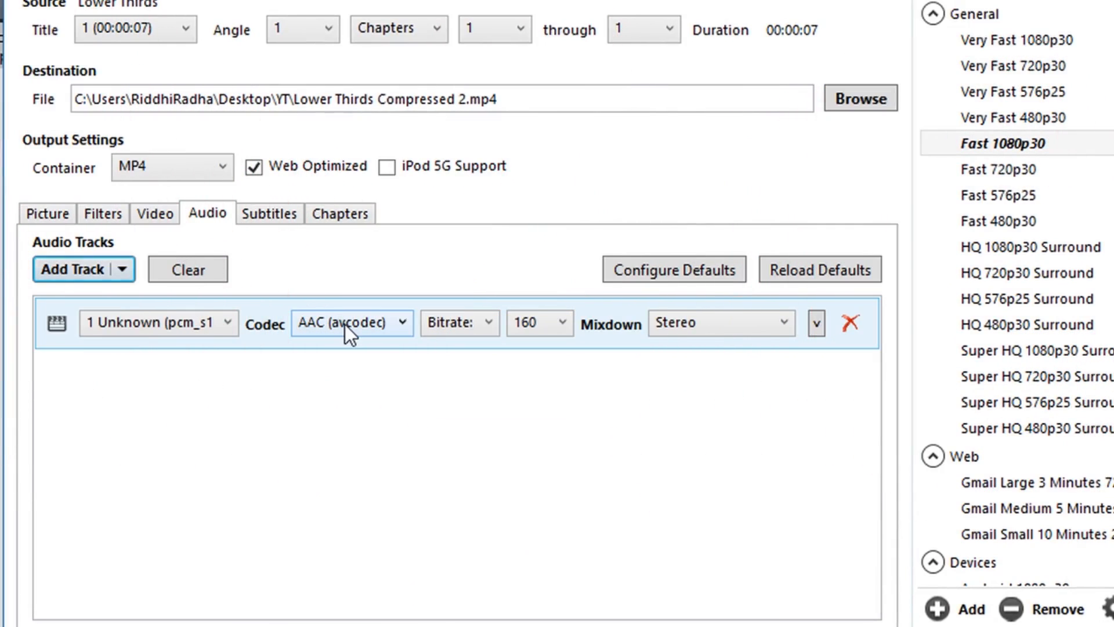
Step: Look through the audio codec choices in HandBrake and play the Outro Compressed MP3 video from File Explorer
{"action": "left_click", "coordinate": [345, 325]}
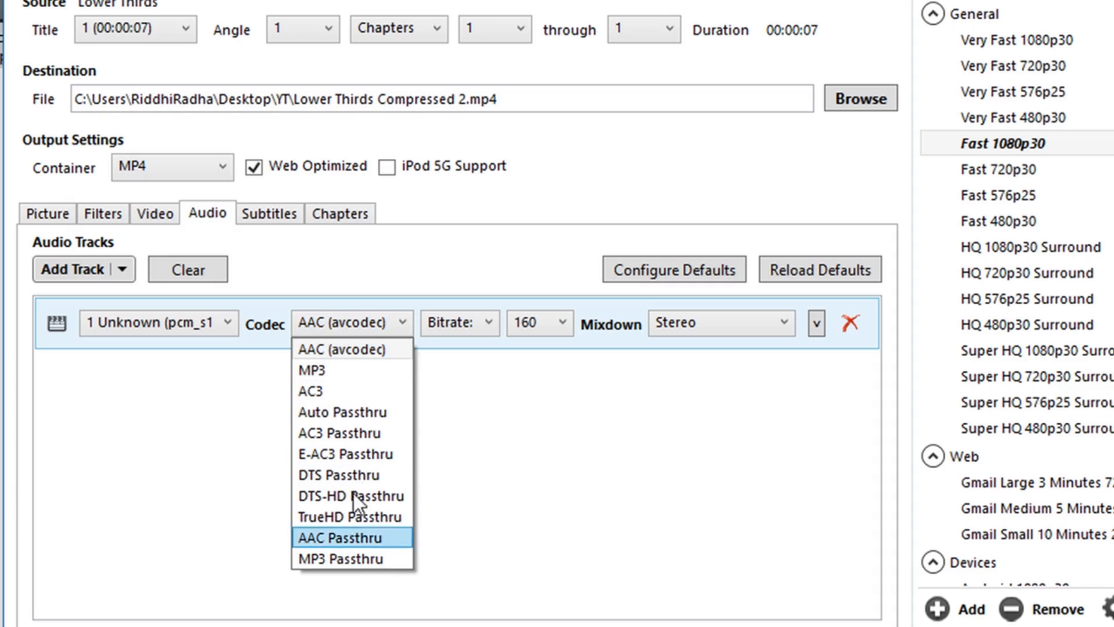
{"action": "left_click", "coordinate": [382, 370]}
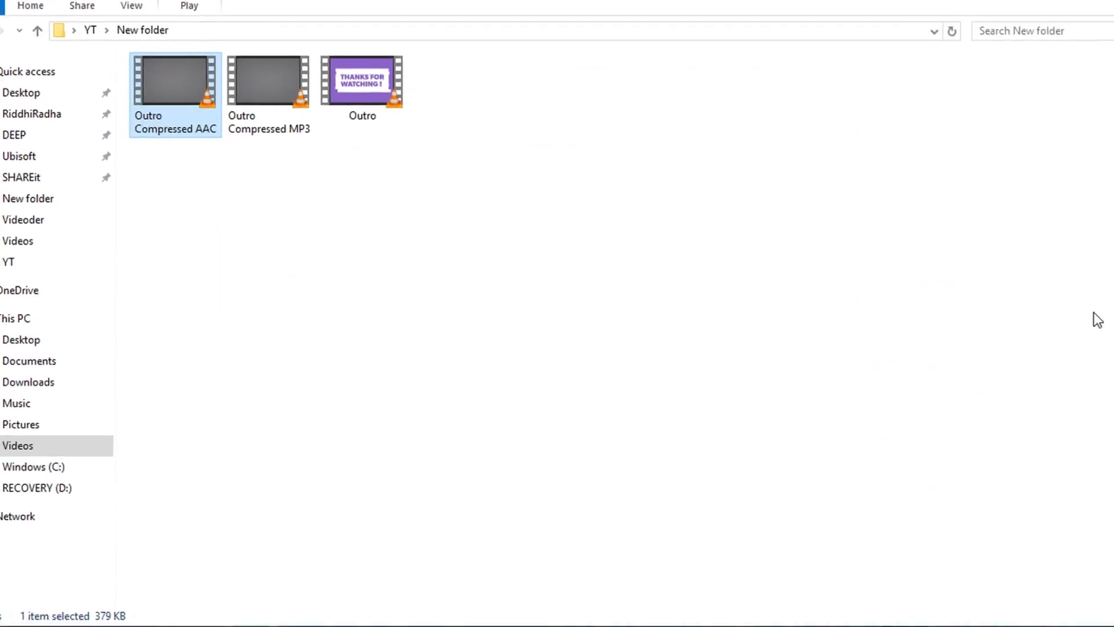
{"action": "double_click", "coordinate": [330, 117]}
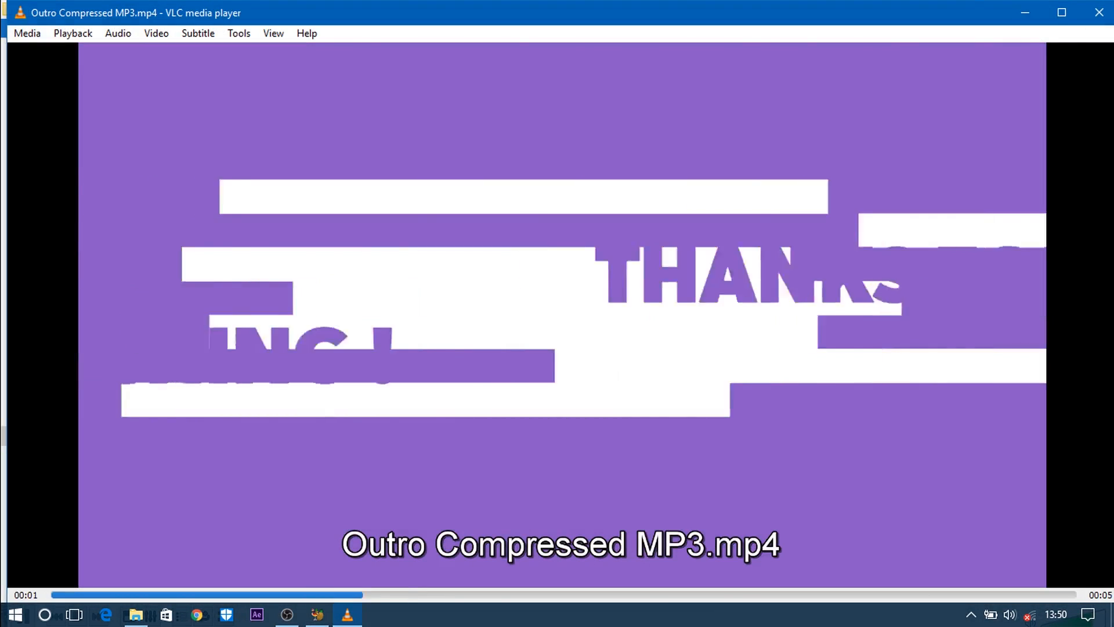
{"action": "key", "text": "alt"}
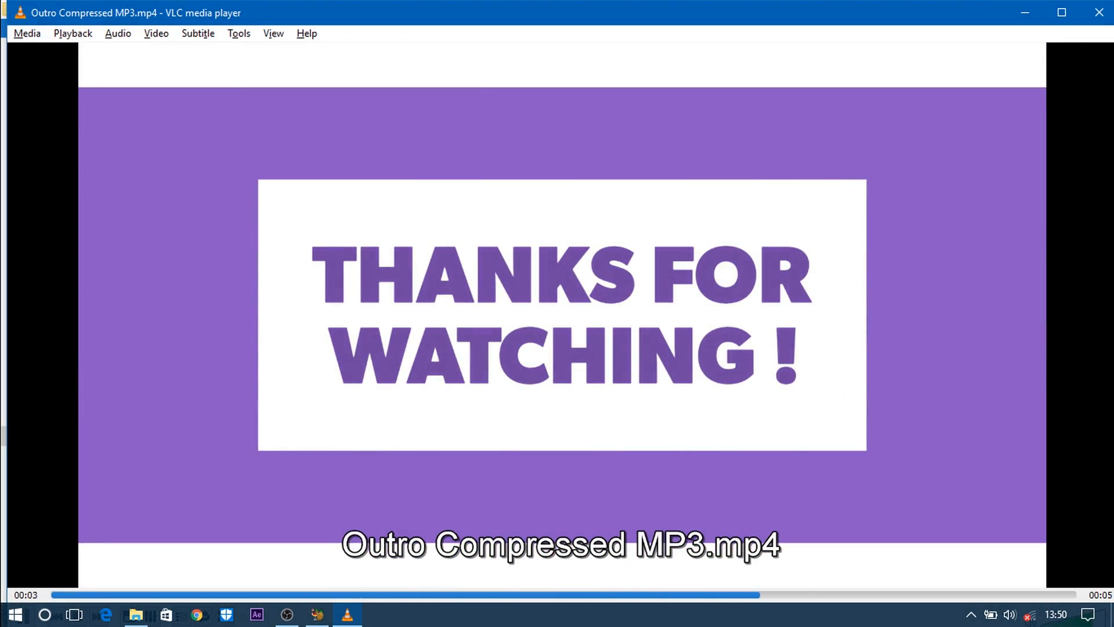
{"action": "key", "text": "alt+F4"}
Step: Switch to HandBrake and set the audio track's codec to MP3 with a bitrate of 160
{"action": "key", "text": "alt+Tab"}
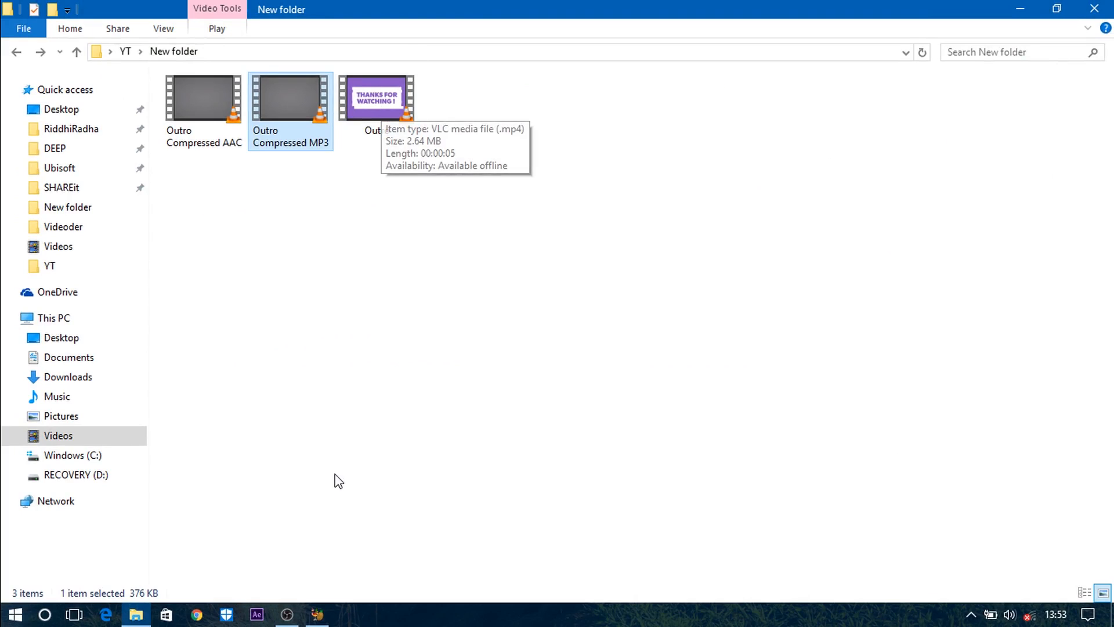
{"action": "left_click", "coordinate": [317, 614]}
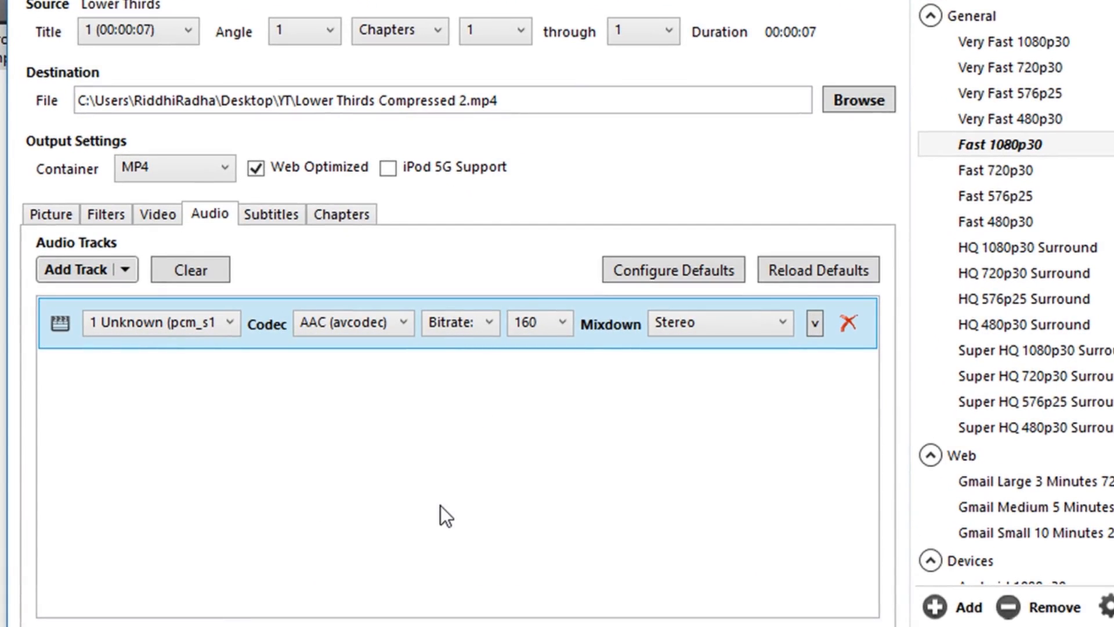
{"action": "left_click", "coordinate": [372, 319]}
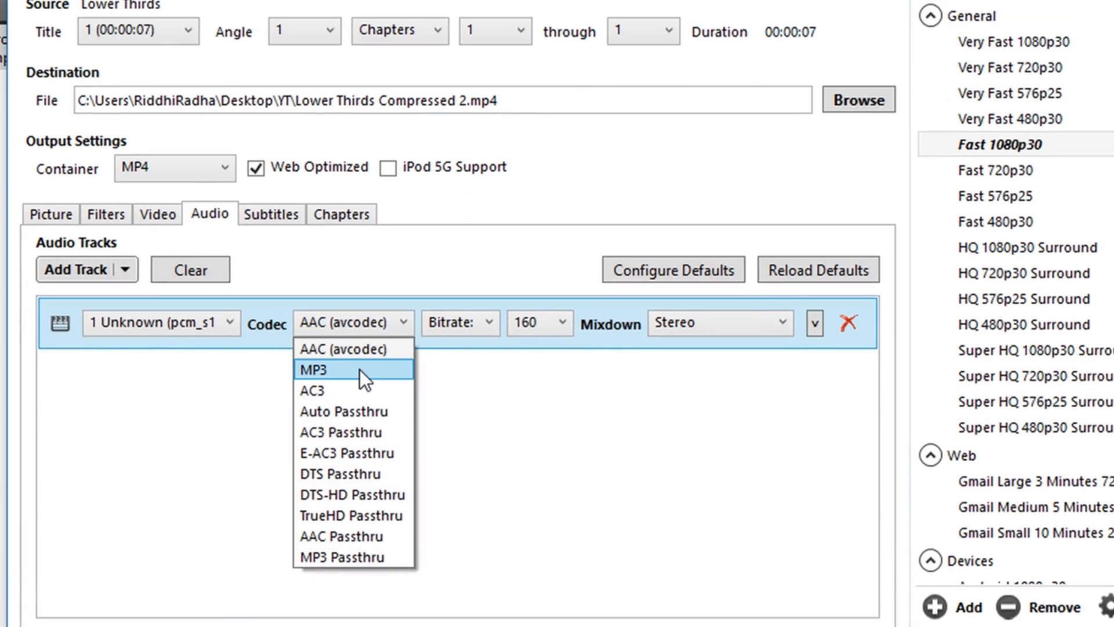
{"action": "left_click", "coordinate": [360, 370]}
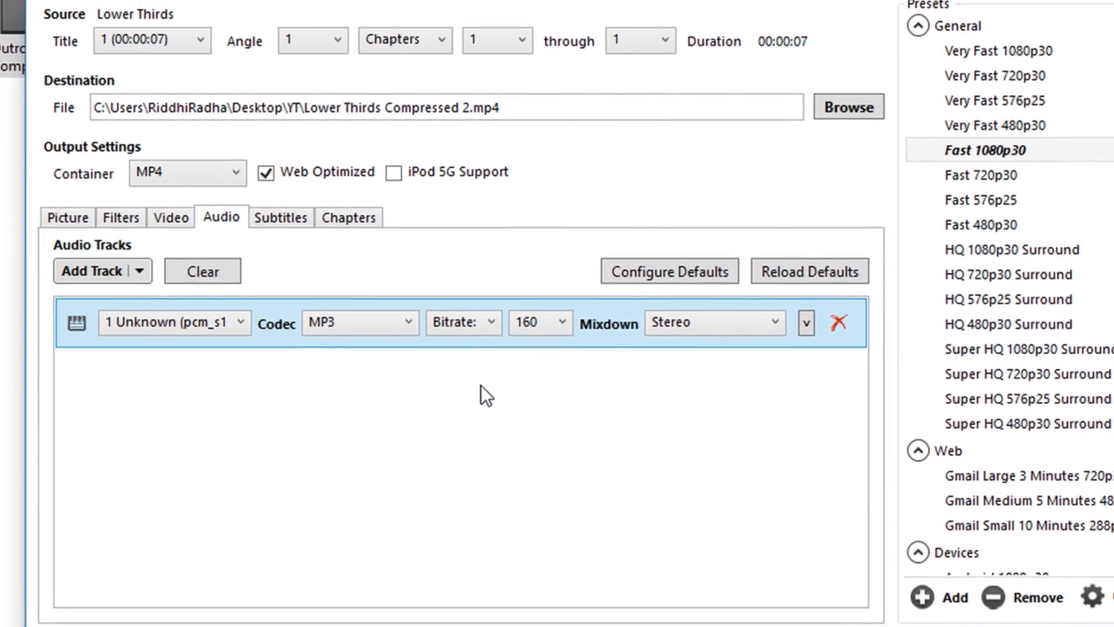
{"action": "left_click", "coordinate": [534, 318]}
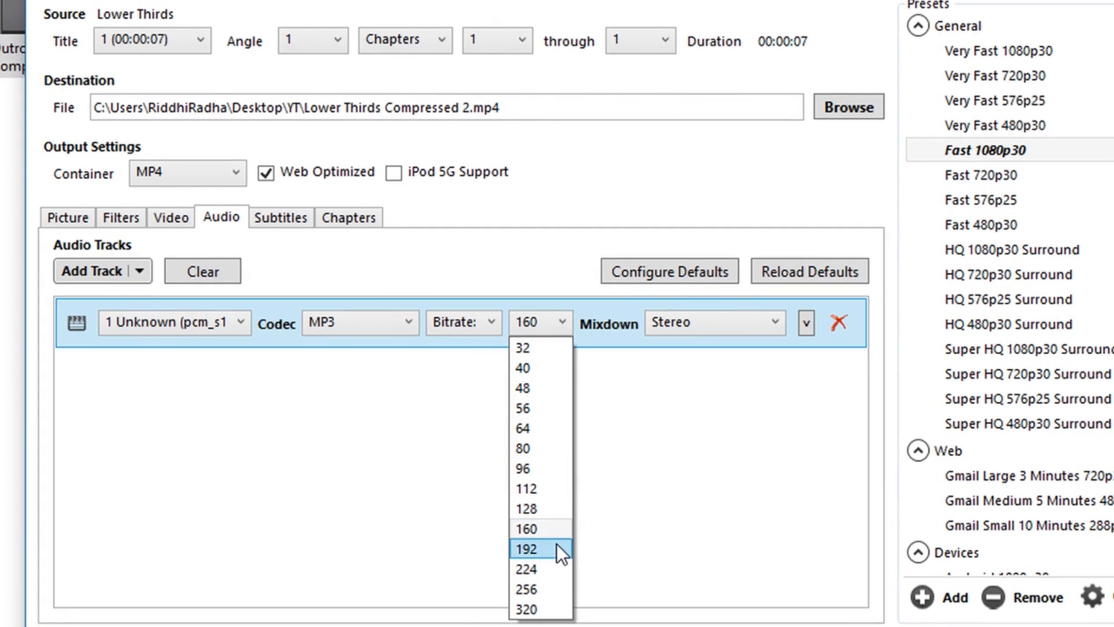
{"action": "left_click", "coordinate": [556, 528]}
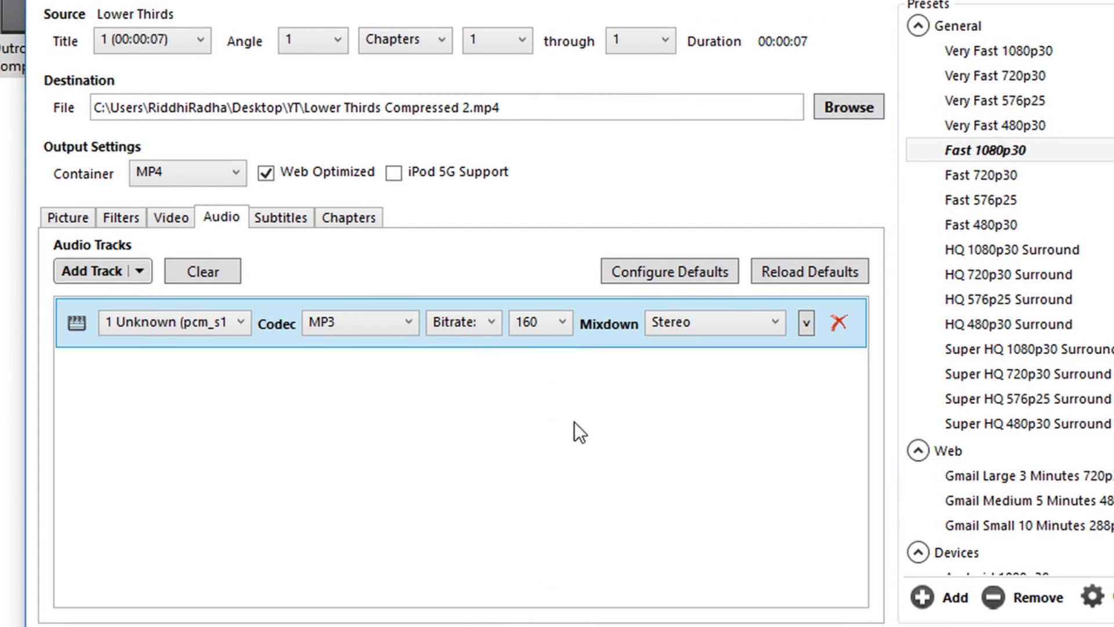
Step: Review the subtitle and chapter settings and return to the audio settings
{"action": "left_click", "coordinate": [281, 217]}
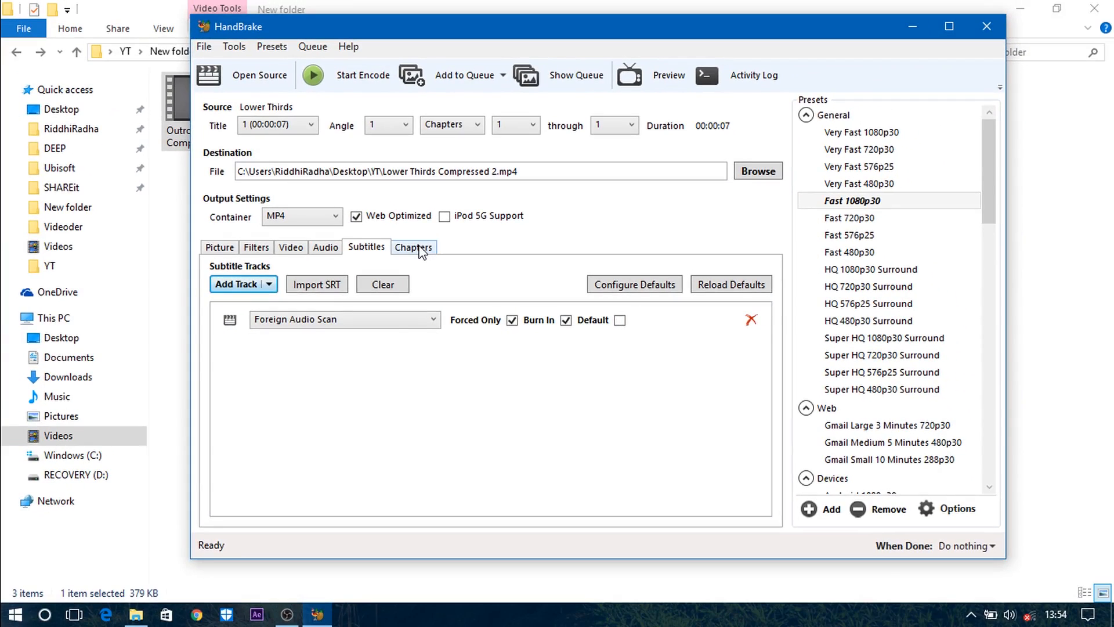
{"action": "left_click", "coordinate": [421, 253]}
{"action": "left_click", "coordinate": [318, 248]}
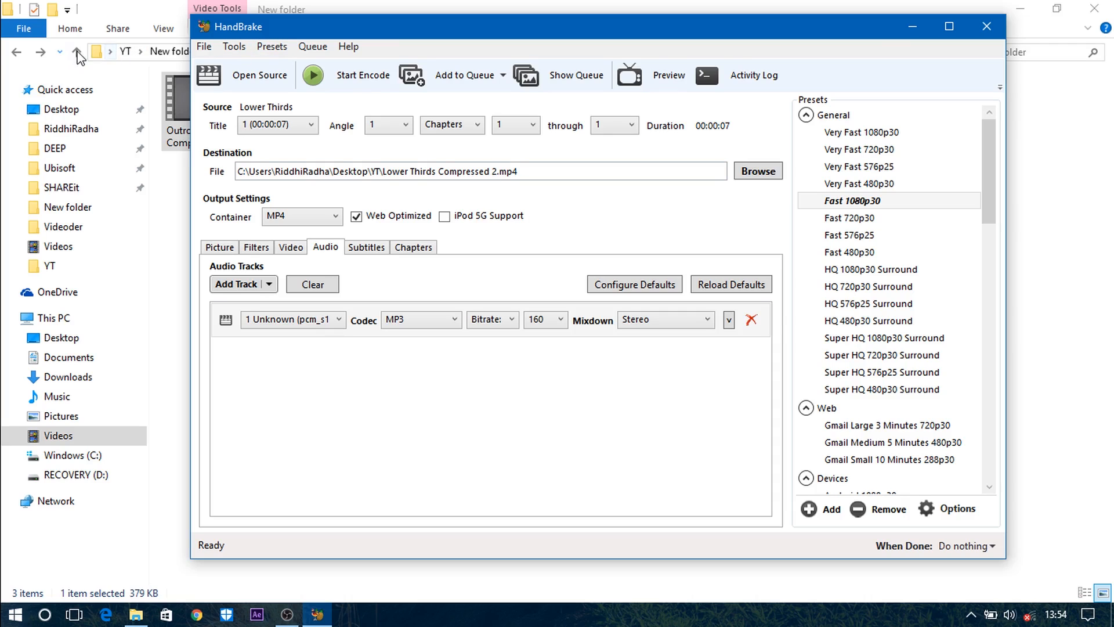
Step: Go up to the YT folder in File Explorer and start the encode in HandBrake
{"action": "left_click", "coordinate": [77, 53]}
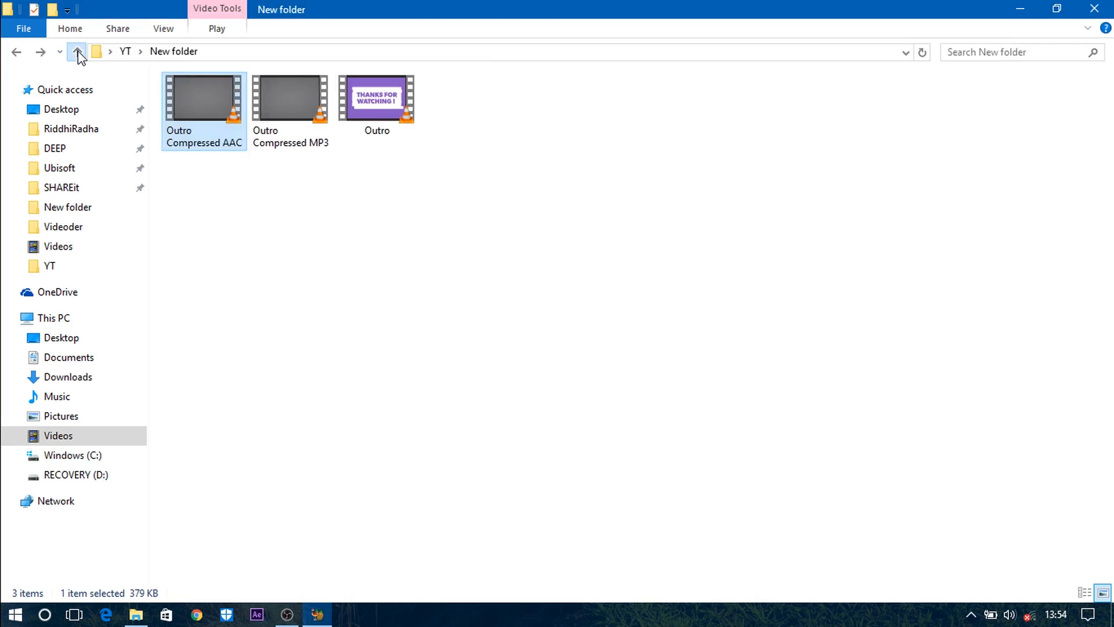
{"action": "key", "text": "alt+Tab"}
{"action": "left_click", "coordinate": [316, 86]}
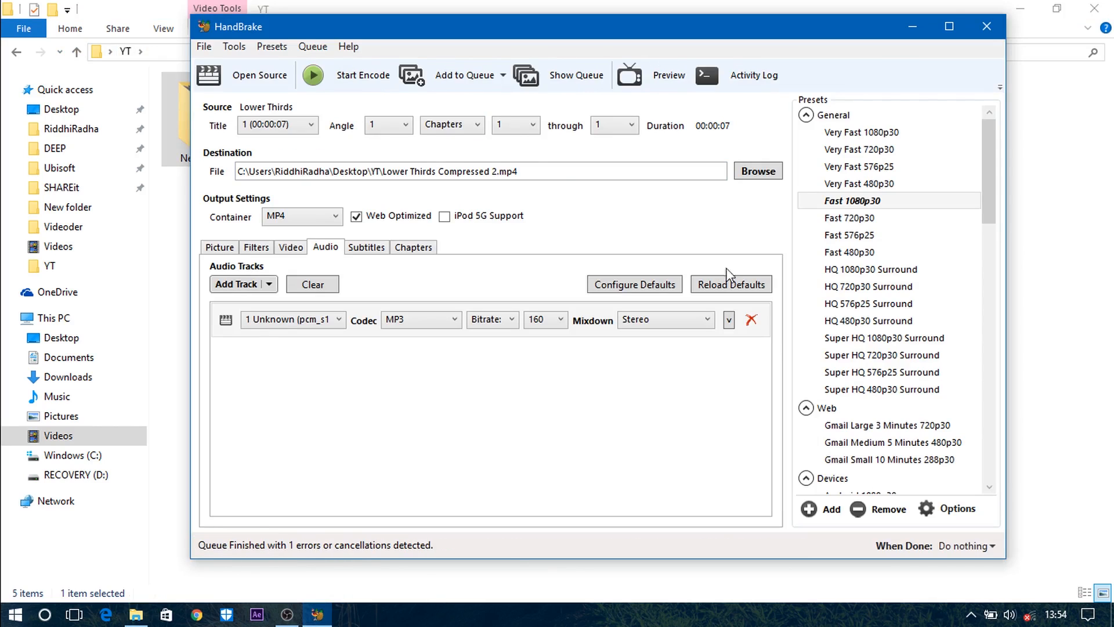
Step: Switch to File Explorer and check the properties of the Lower Thirds Compressed 2 file
{"action": "left_click", "coordinate": [1099, 269]}
{"action": "left_click", "coordinate": [377, 128]}
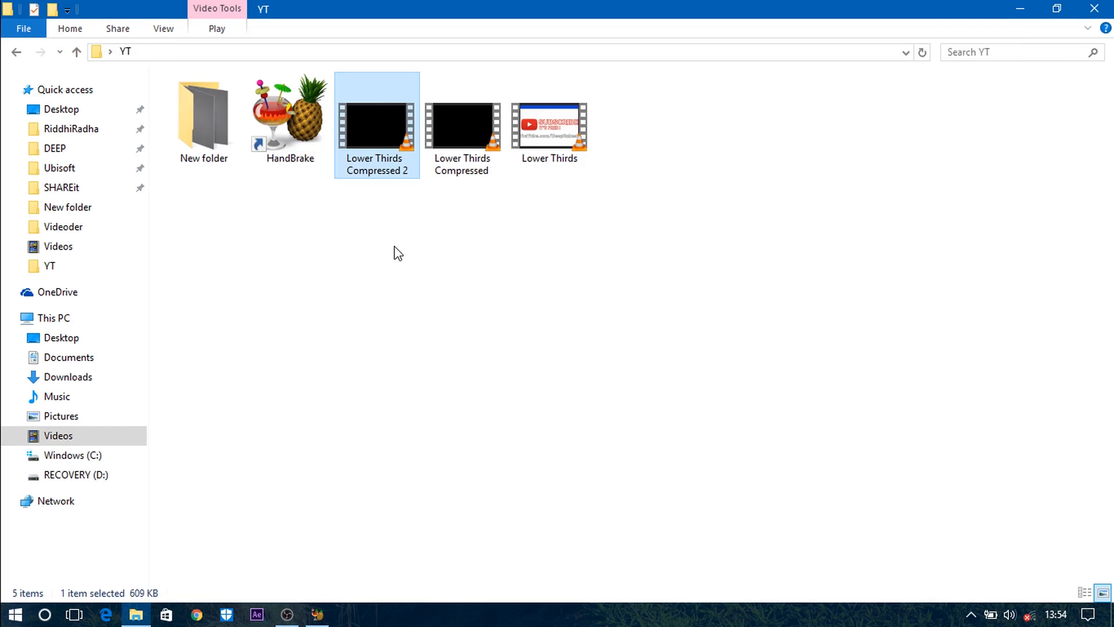
{"action": "key", "text": "alt+Return"}
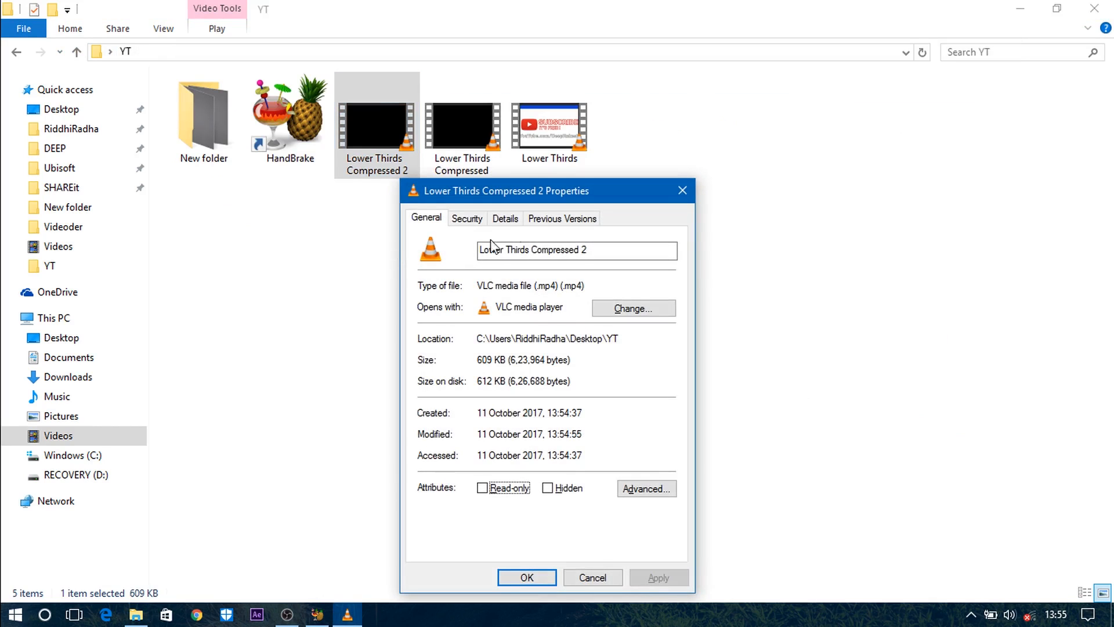
{"action": "key", "text": "Escape"}
Step: Check the file size of the original Lower Thirds video and play it
{"action": "left_click", "coordinate": [550, 162]}
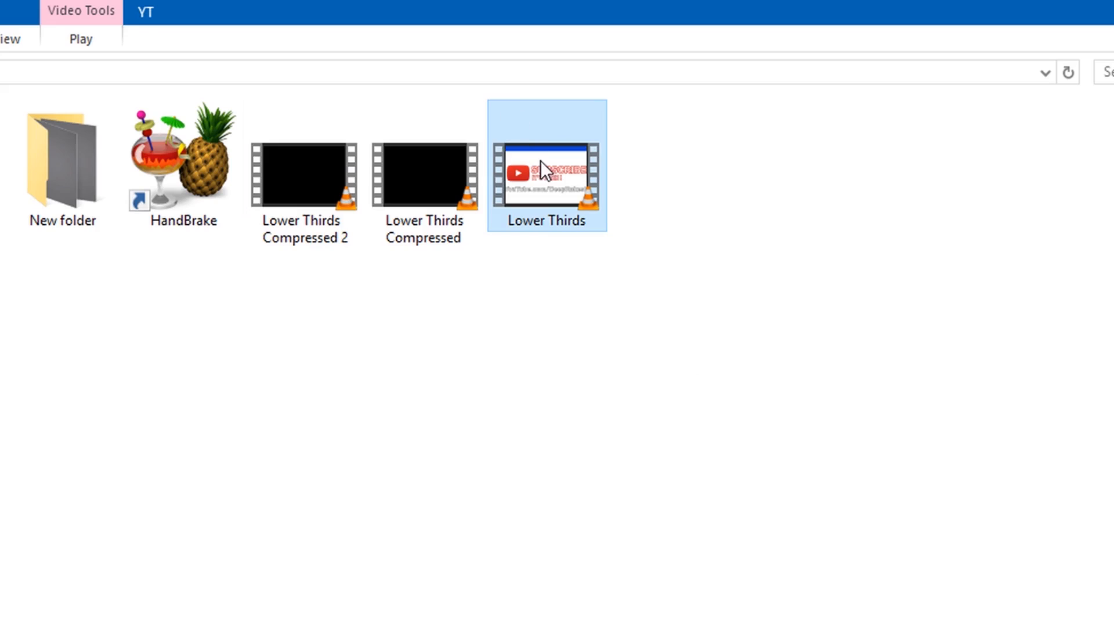
{"action": "mouse_move", "coordinate": [541, 161]}
{"action": "left_click_drag", "start_coordinate": [430, 345], "coordinate": [521, 301]}
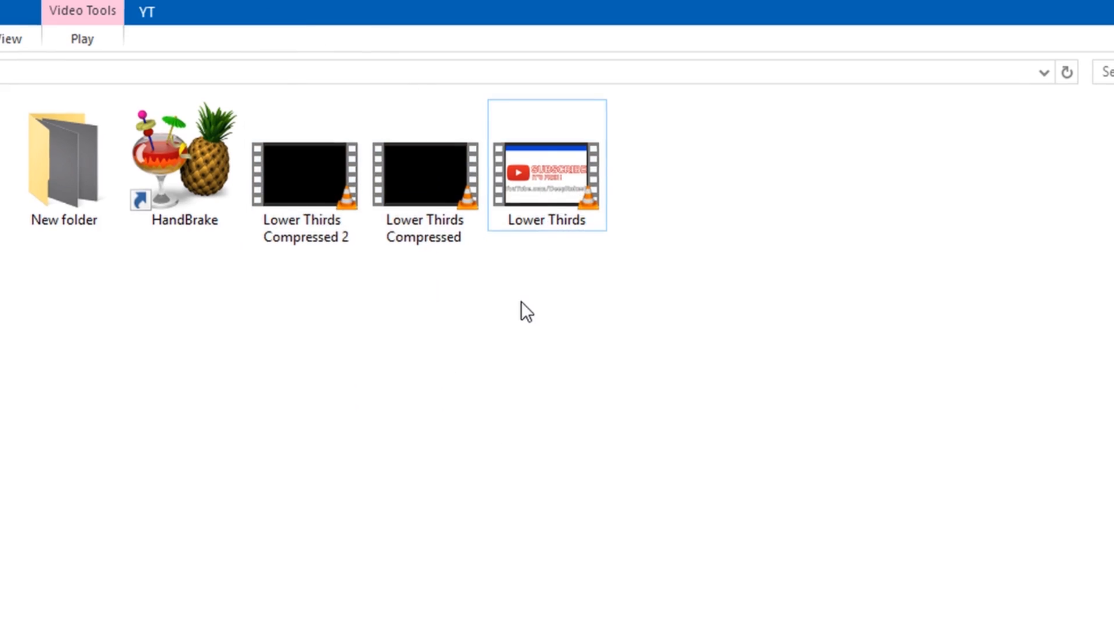
{"action": "left_click", "coordinate": [547, 220]}
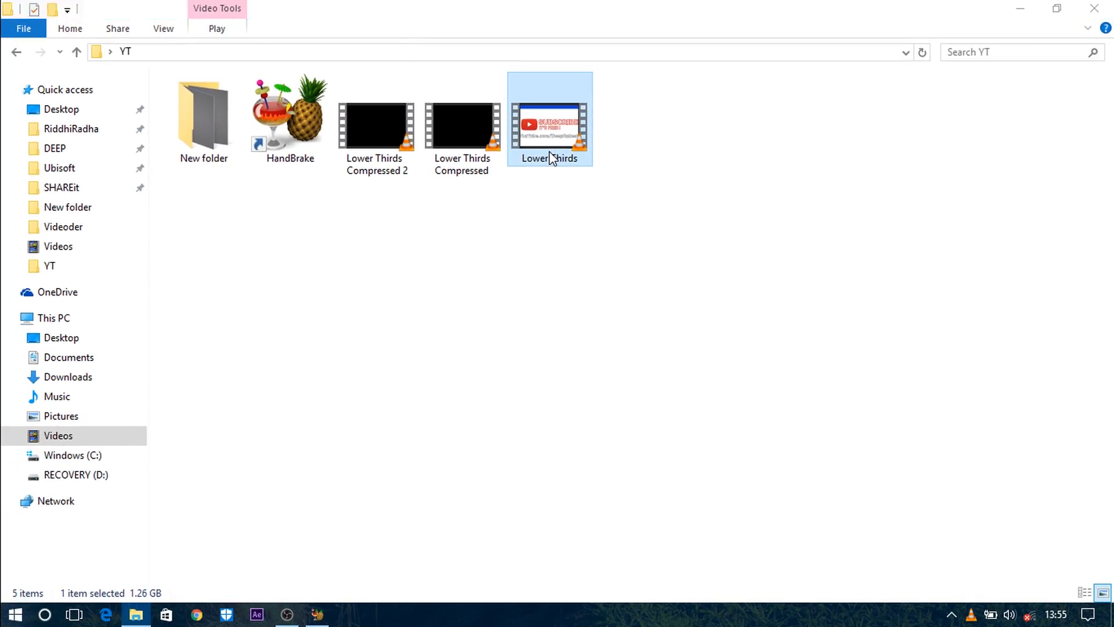
{"action": "double_click", "coordinate": [551, 166]}
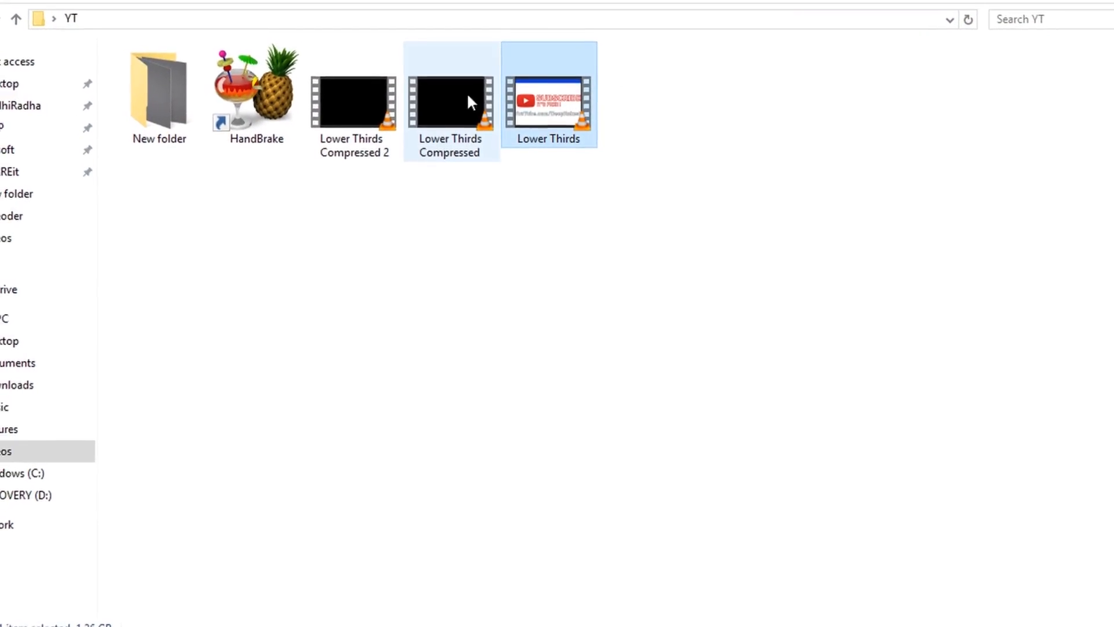
Step: Play the Lower Thirds Compressed 2 video and check the file size of Lower Thirds Compressed
{"action": "left_click", "coordinate": [376, 100]}
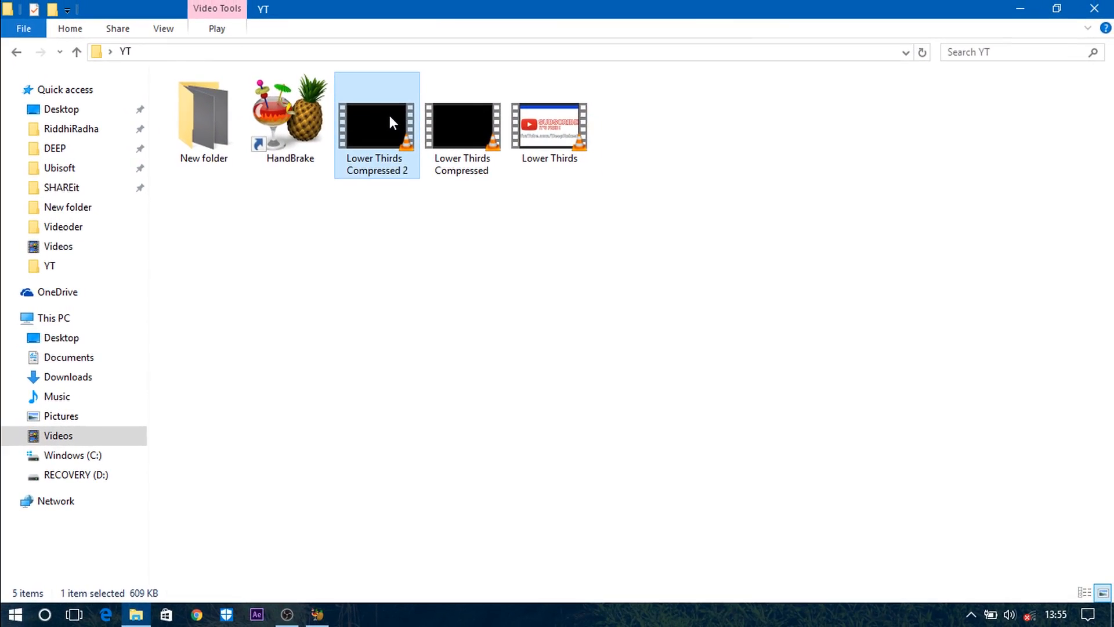
{"action": "double_click", "coordinate": [390, 120]}
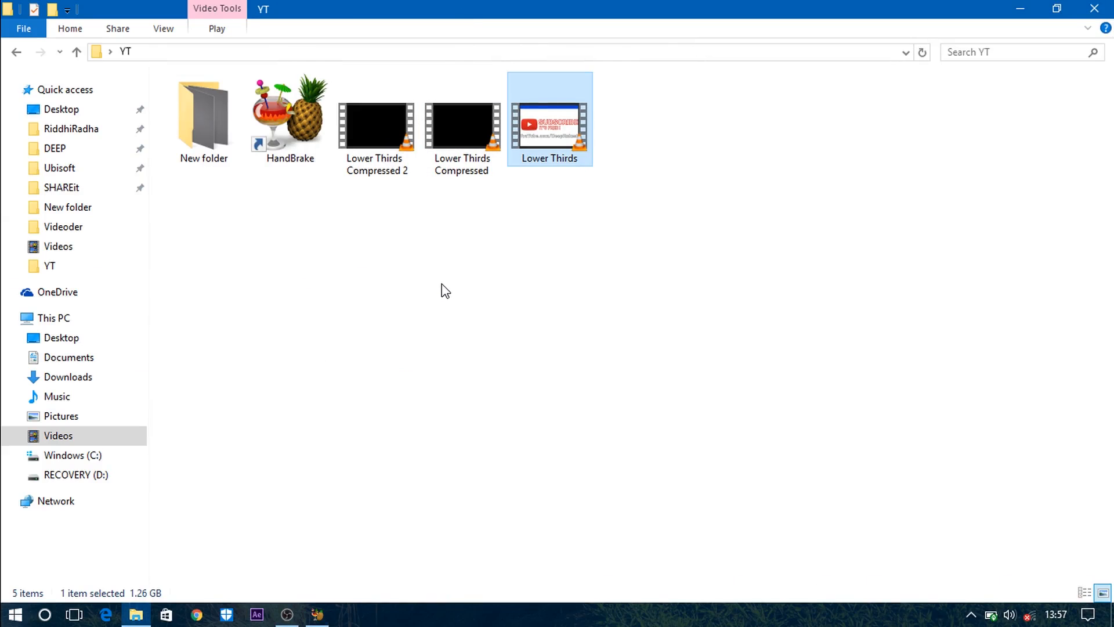
{"action": "key", "text": "Left"}
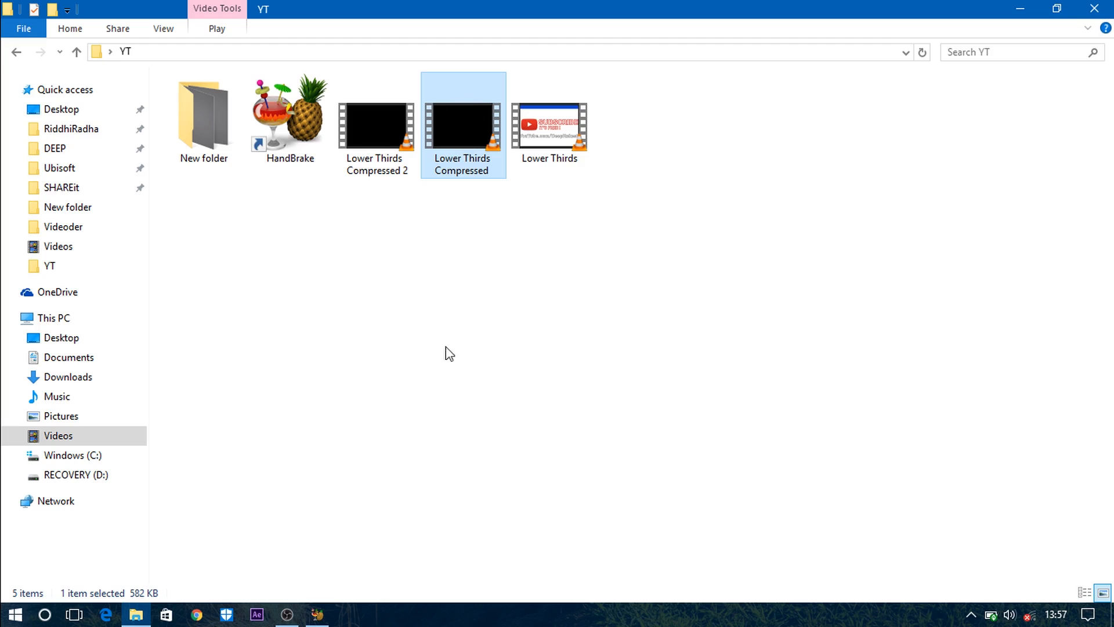
{"action": "mouse_move", "coordinate": [475, 137]}
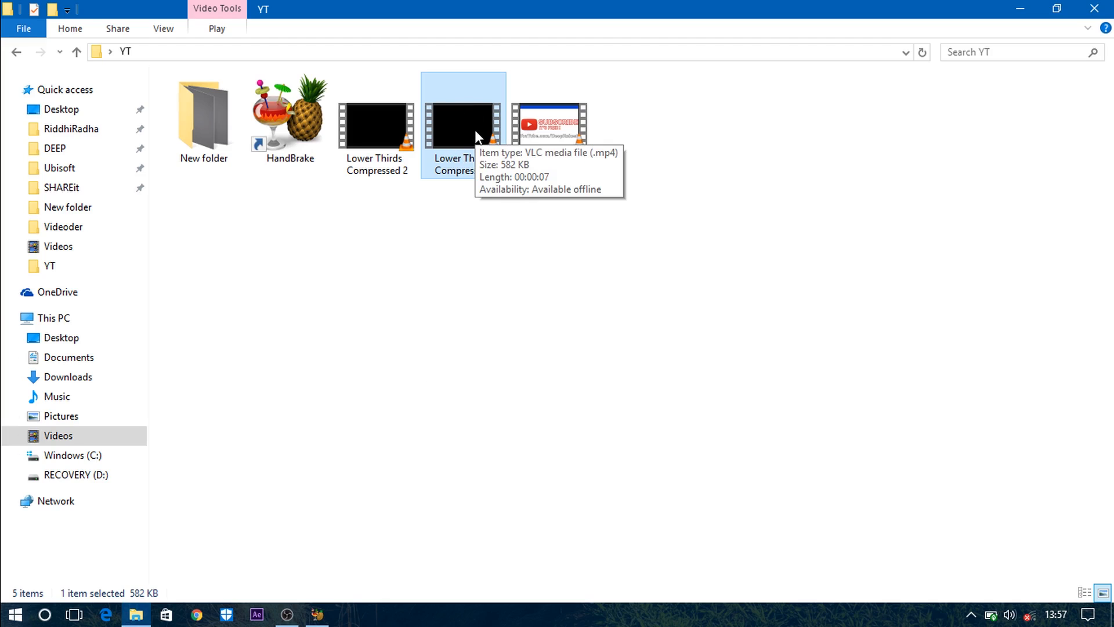